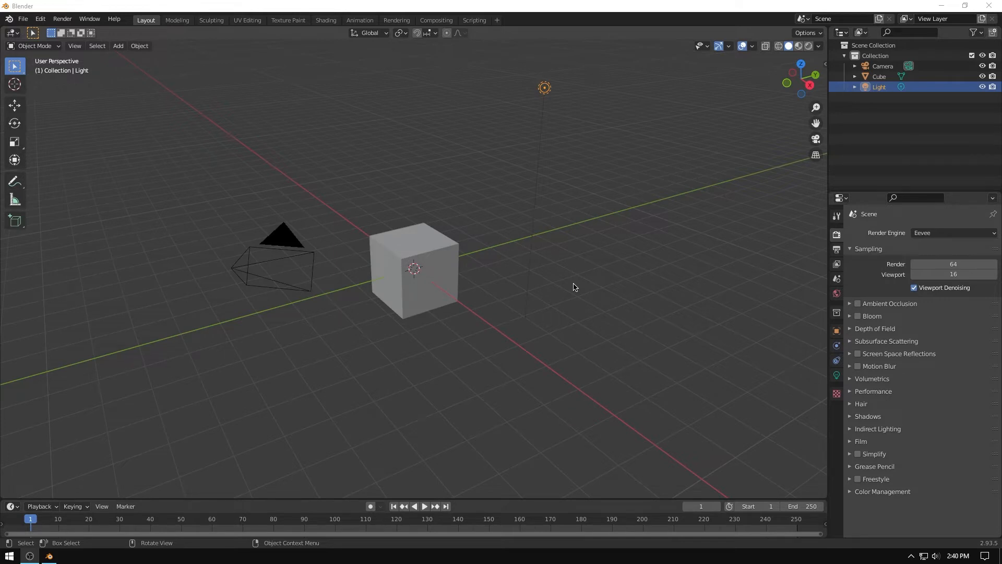
- Delete the default cube, add a plane at the origin and scale it up to several times its size
{"action": "left_click", "coordinate": [445, 272]}
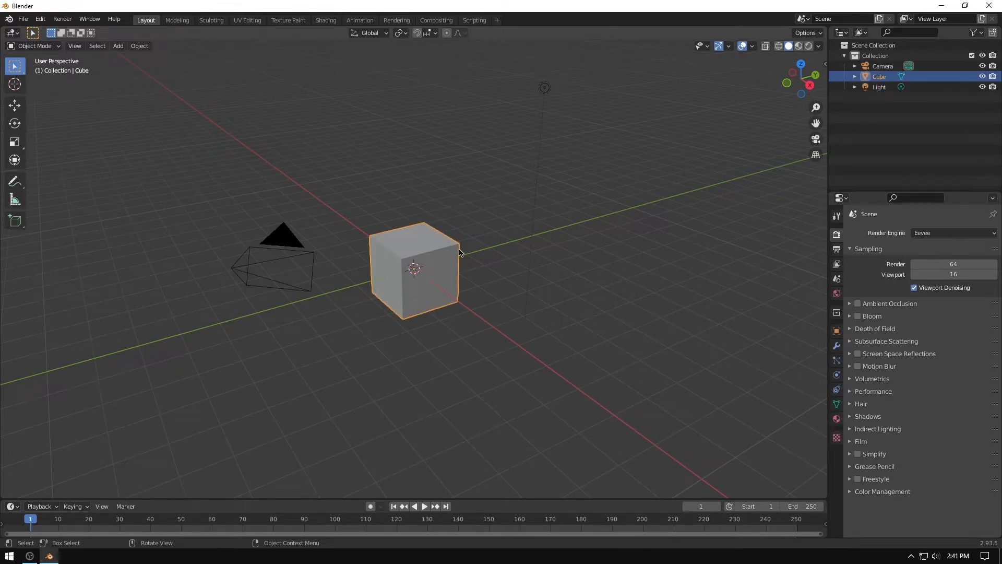
{"action": "key", "text": "Delete"}
{"action": "key", "text": "shift+a"}
{"action": "left_click", "coordinate": [488, 251]}
{"action": "key", "text": "s"}
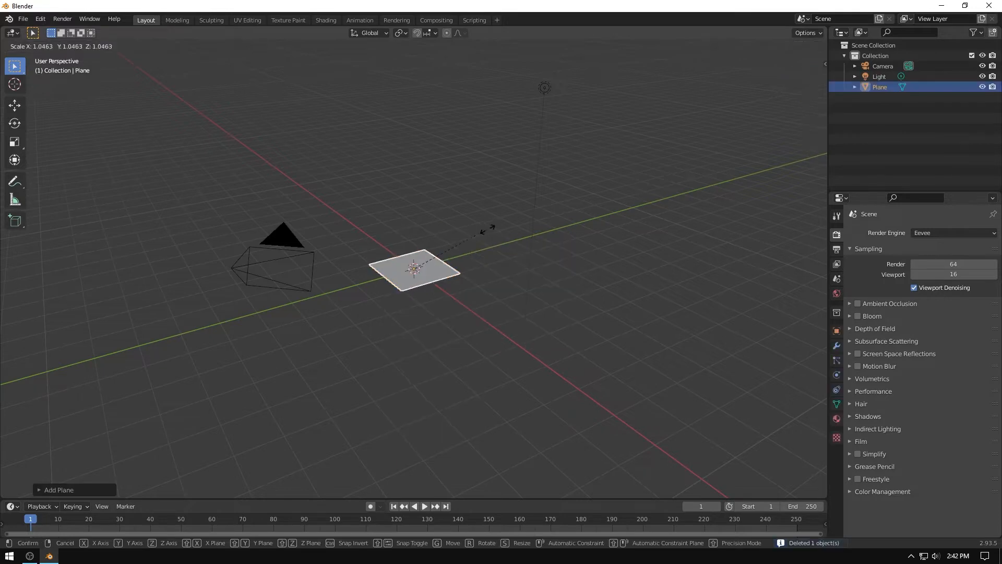
{"action": "left_click", "coordinate": [731, 272]}
{"action": "mouse_move", "coordinate": [613, 311]}
{"action": "middle_mouse_down"}
{"action": "mouse_move", "coordinate": [563, 300]}
{"action": "mouse_move", "coordinate": [605, 307]}
{"action": "middle_mouse_up"}
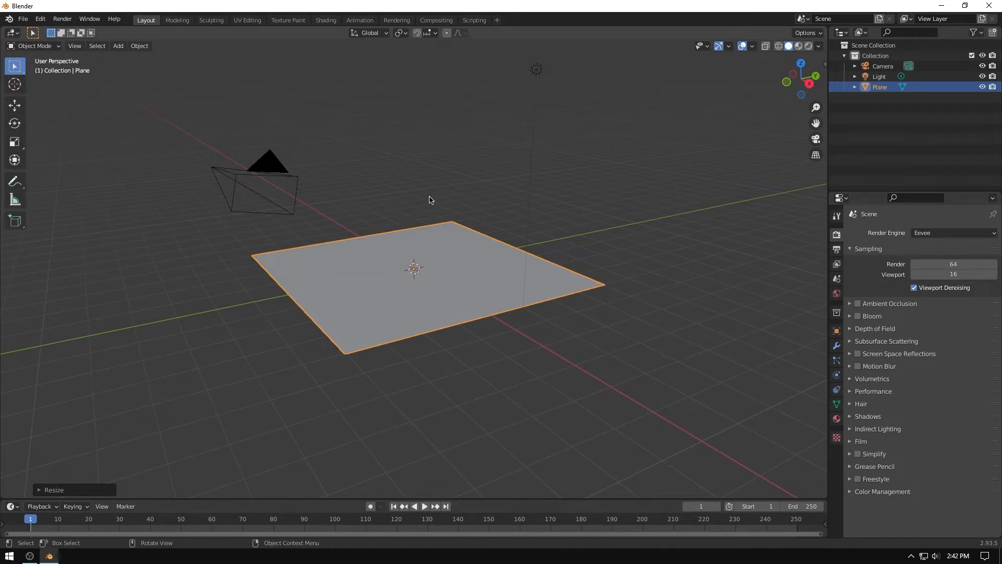
- Switch to the Shading workspace and create a new material on the plane
{"action": "left_click", "coordinate": [326, 20]}
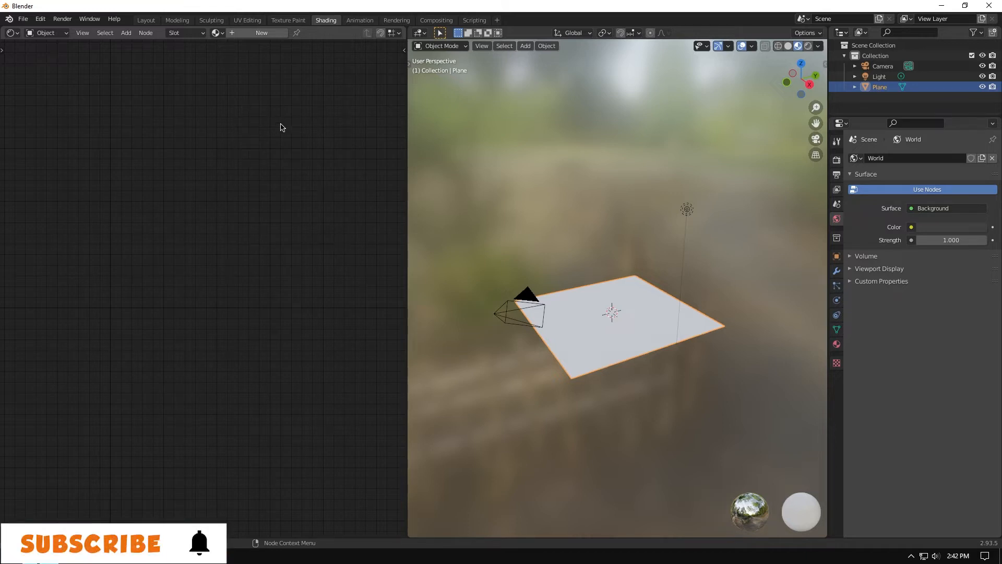
{"action": "left_click", "coordinate": [580, 196]}
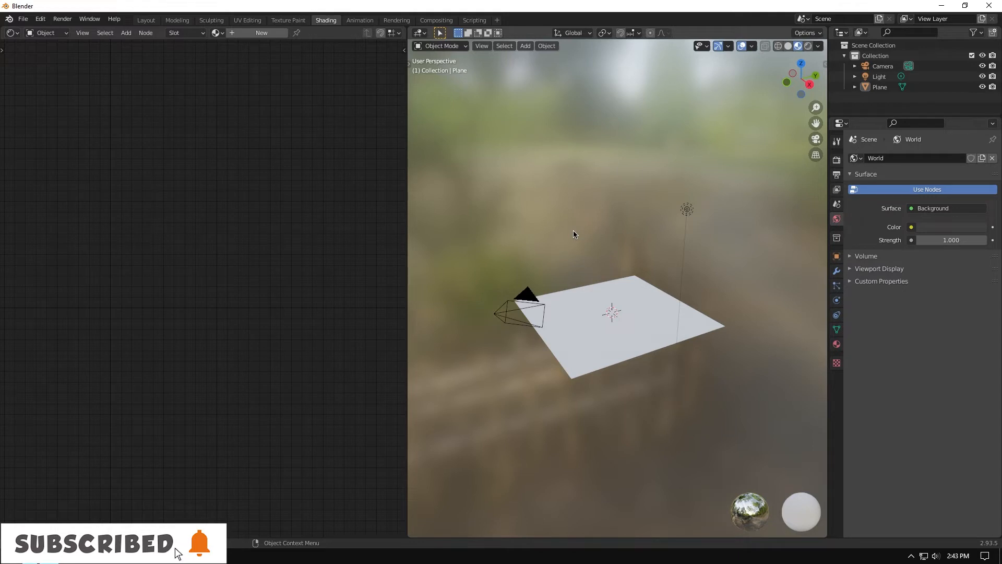
{"action": "left_click", "coordinate": [601, 295]}
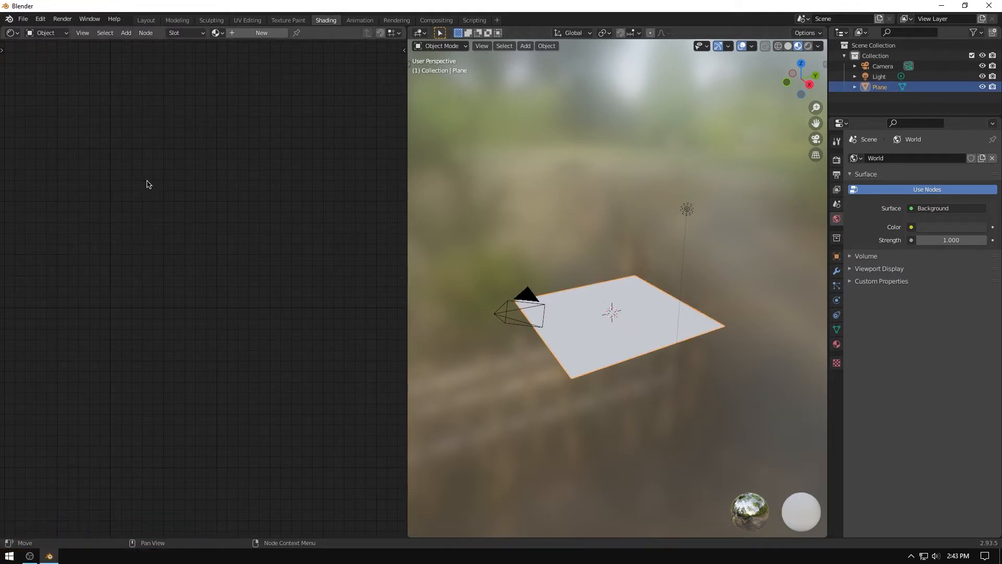
{"action": "left_click", "coordinate": [478, 155]}
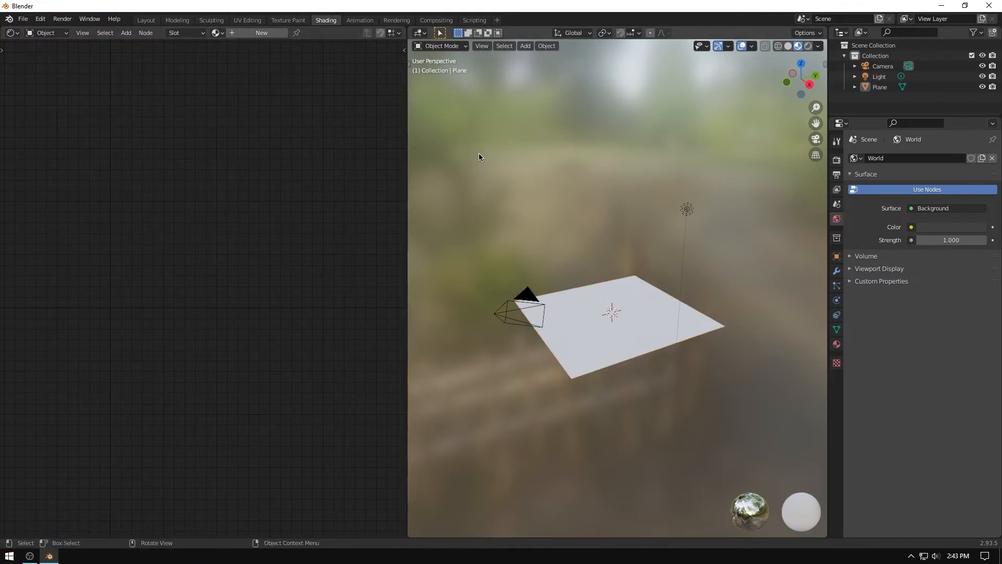
{"action": "left_click", "coordinate": [593, 290]}
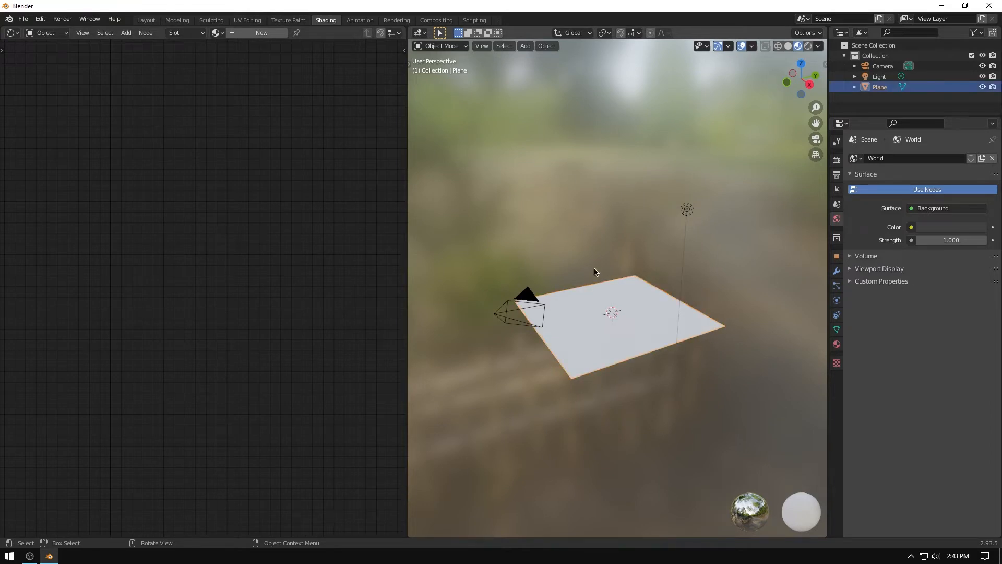
{"action": "left_click", "coordinate": [264, 35]}
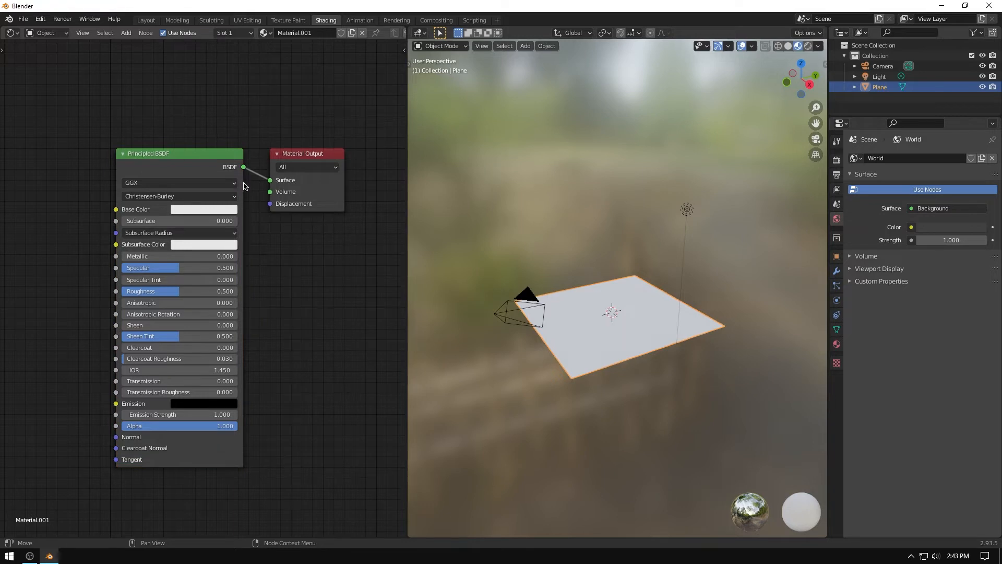
- Show the plane's Principled BSDF settings in the material properties and maximize the shader editor
{"action": "left_click", "coordinate": [190, 167]}
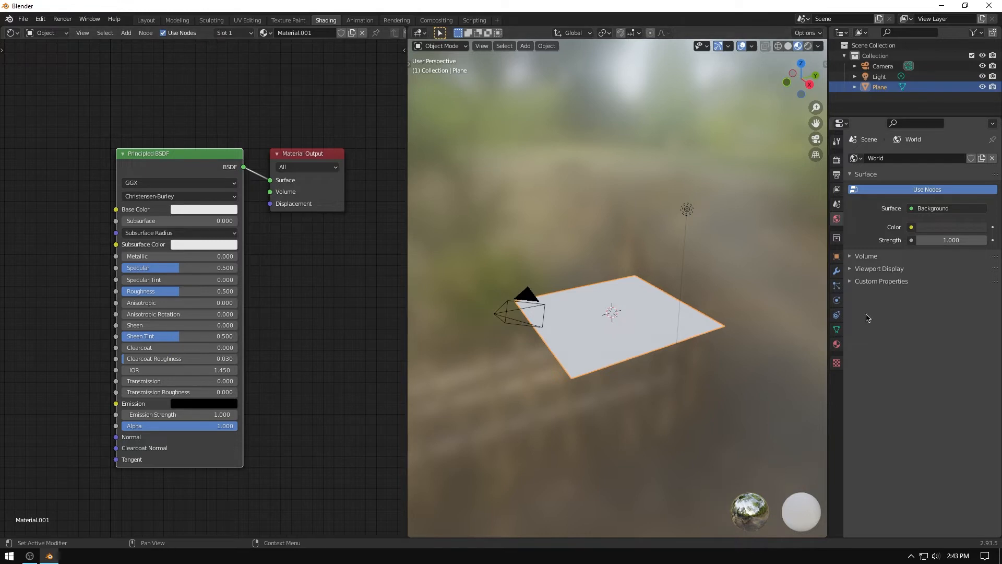
{"action": "left_click", "coordinate": [837, 344]}
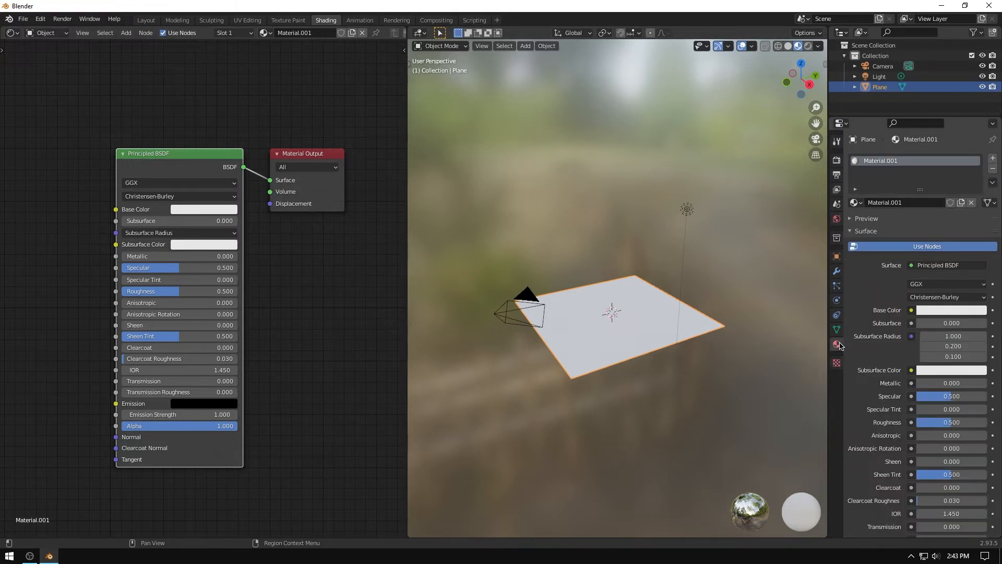
{"action": "scroll", "coordinate": [898, 268], "scroll_direction": "down", "scroll_amount": 4}
{"action": "scroll", "coordinate": [898, 269], "scroll_direction": "down", "scroll_amount": 2}
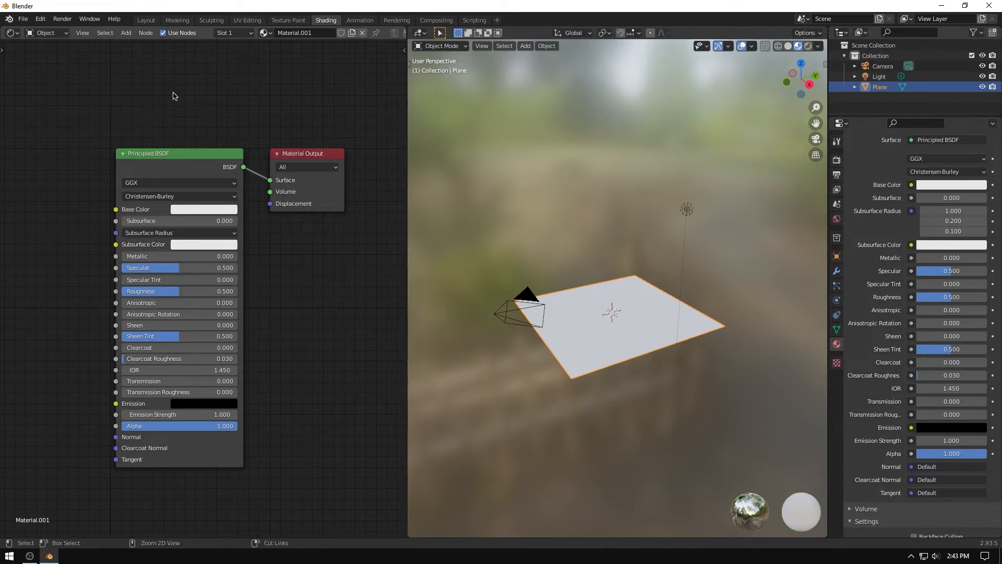
{"action": "key", "text": "ctrl+space"}
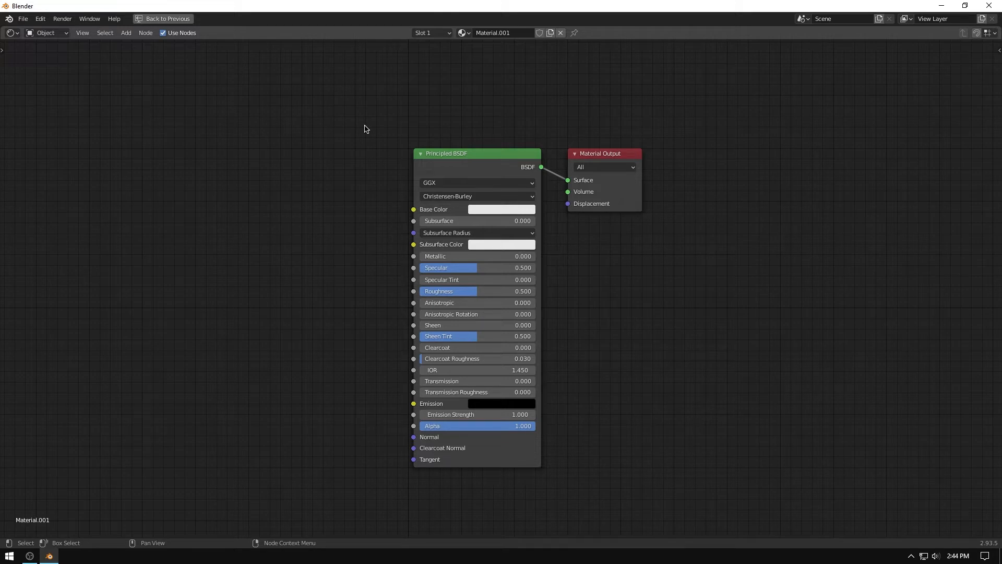
- Try the Principled BSDF's roughness at 0 and at 1, and return it to 0.5
{"action": "scroll", "coordinate": [473, 302], "scroll_direction": "up", "scroll_amount": 3}
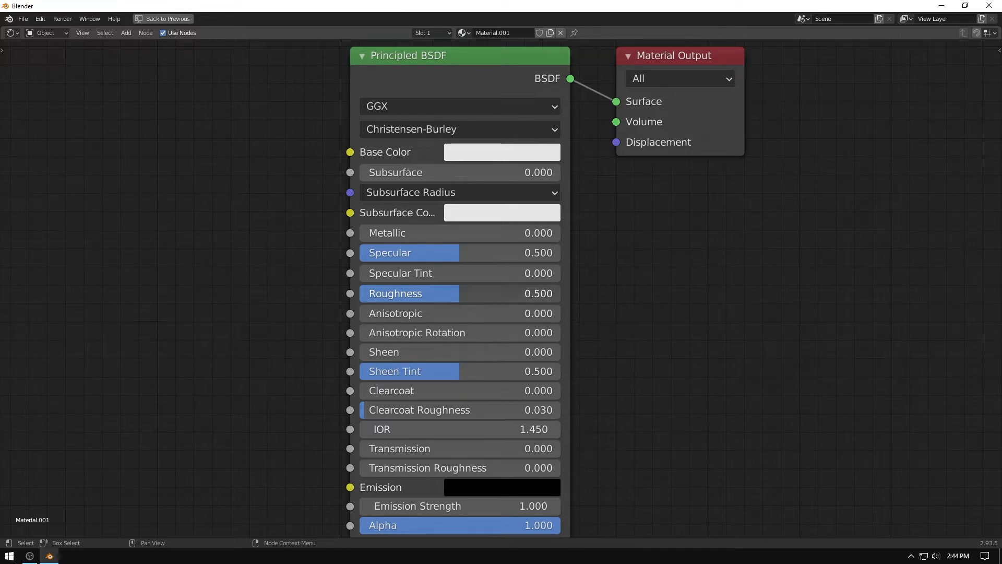
{"action": "left_click_drag", "start_coordinate": [462, 301], "coordinate": [355, 302]}
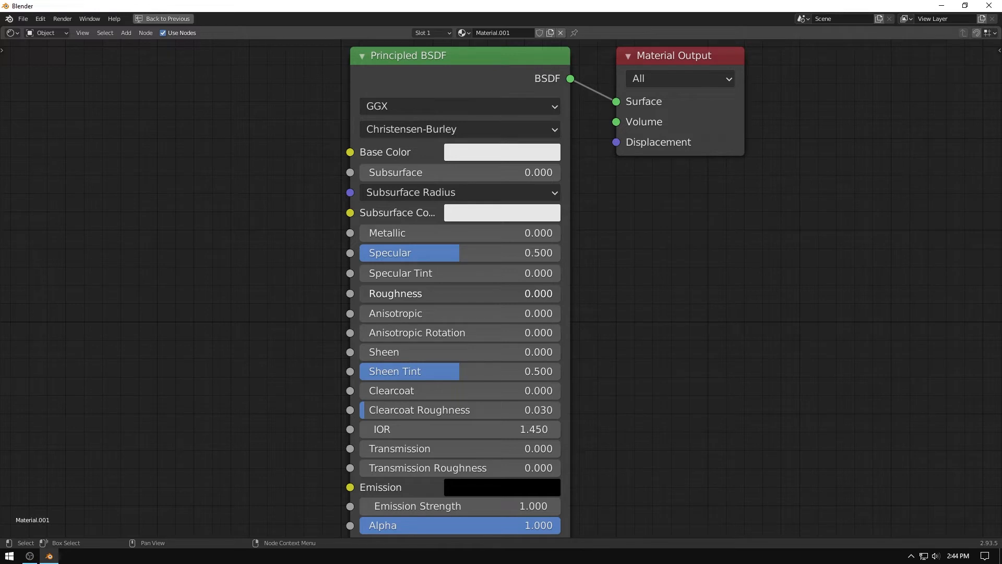
{"action": "left_click_drag", "start_coordinate": [355, 300], "coordinate": [562, 300]}
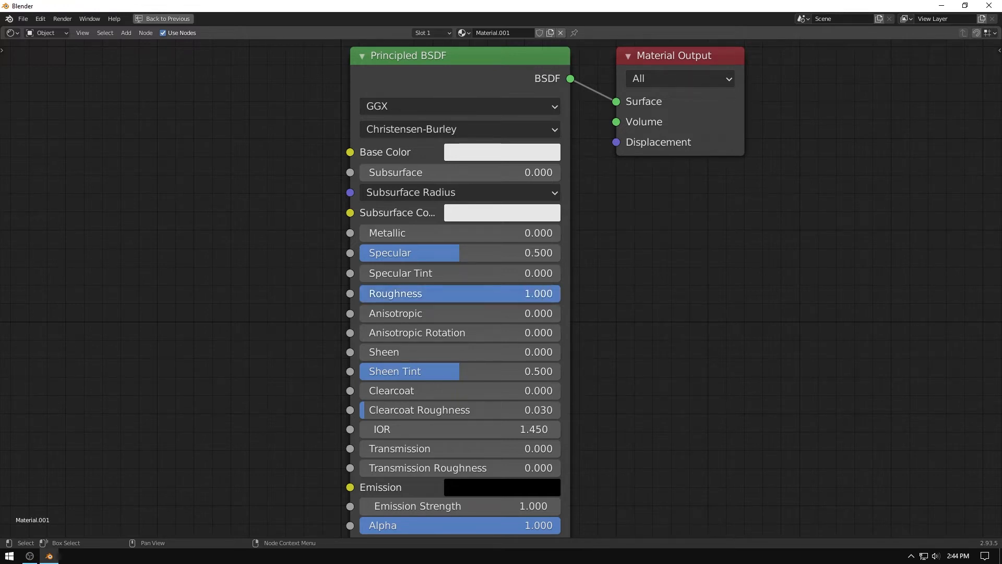
{"action": "left_click_drag", "start_coordinate": [561, 293], "coordinate": [459, 293]}
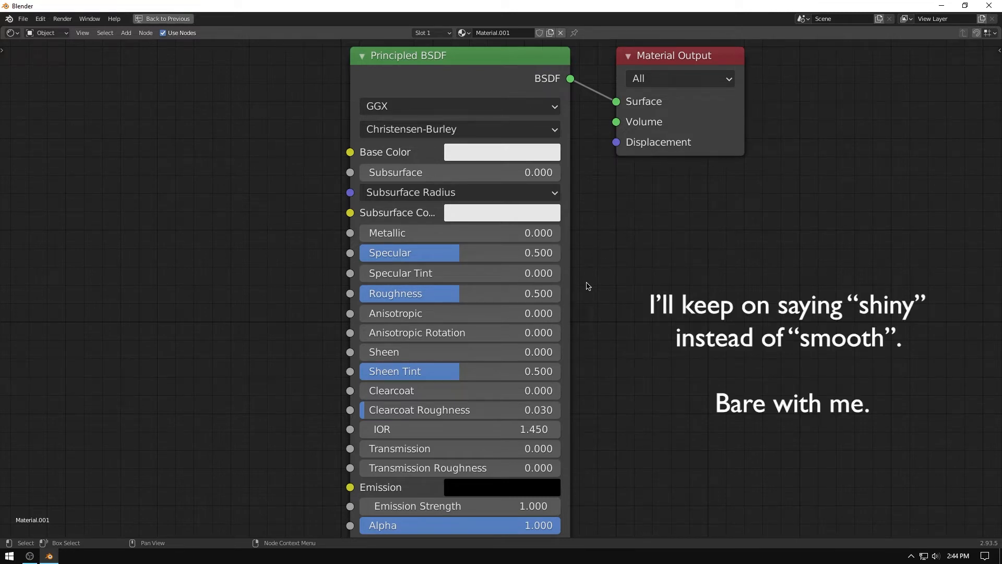
- Add an Image Texture node in the empty space beside the Principled BSDF's inputs
{"action": "scroll", "coordinate": [588, 286], "scroll_direction": "down", "scroll_amount": 2}
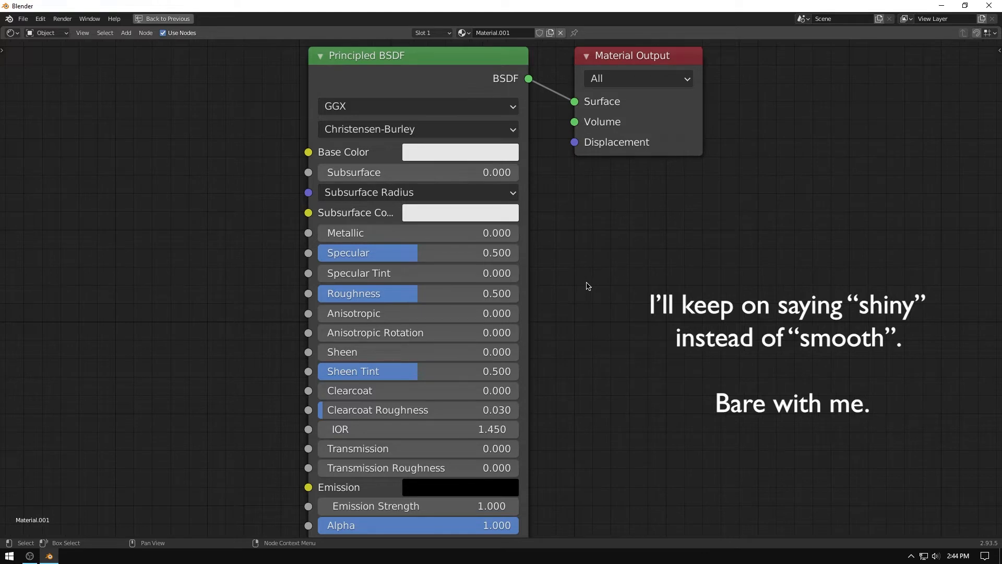
{"action": "scroll", "coordinate": [521, 287], "scroll_direction": "down", "scroll_amount": 1}
{"action": "middle_click_drag", "start_coordinate": [298, 299], "coordinate": [329, 270]}
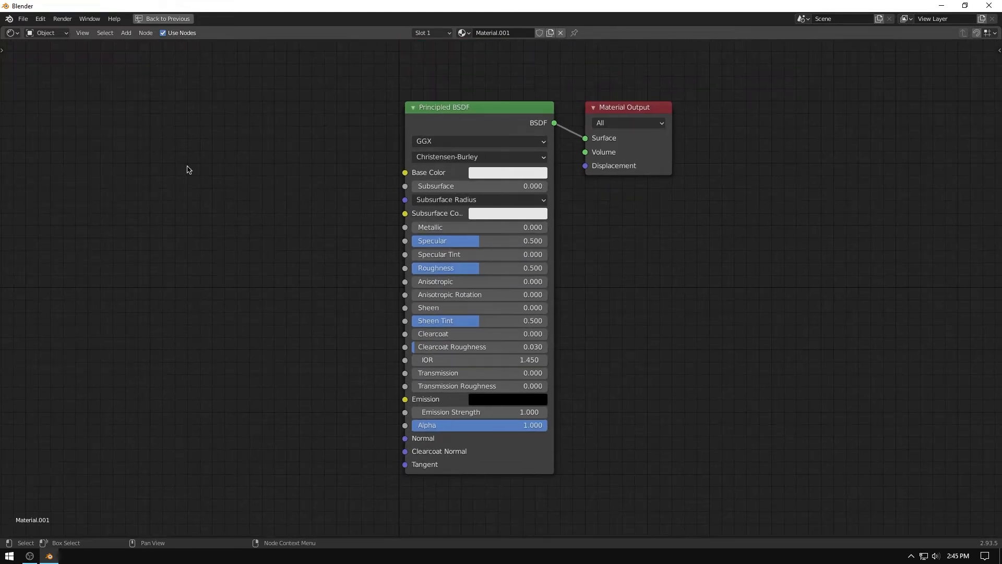
{"action": "key", "text": "shift+a"}
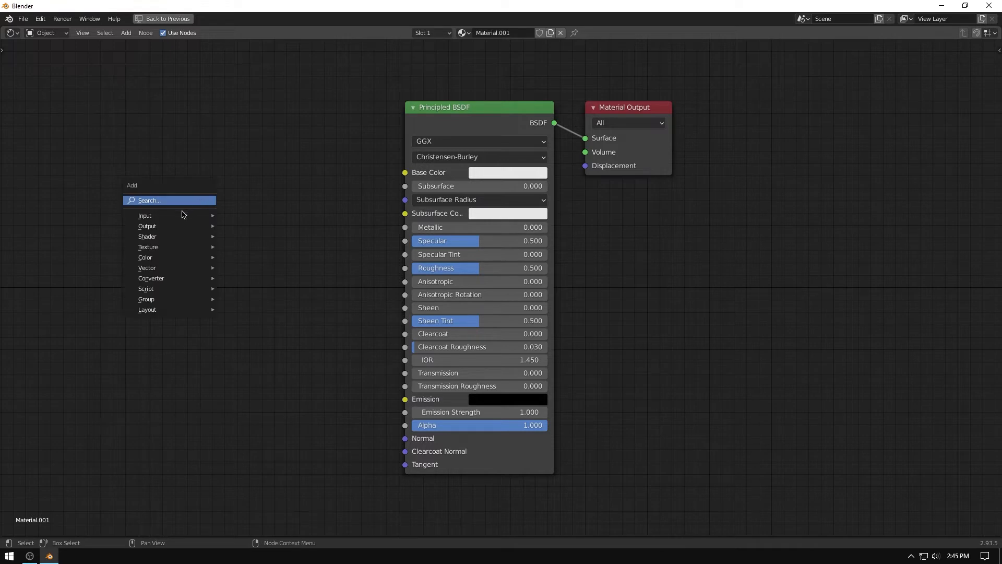
{"action": "mouse_move", "coordinate": [201, 247]}
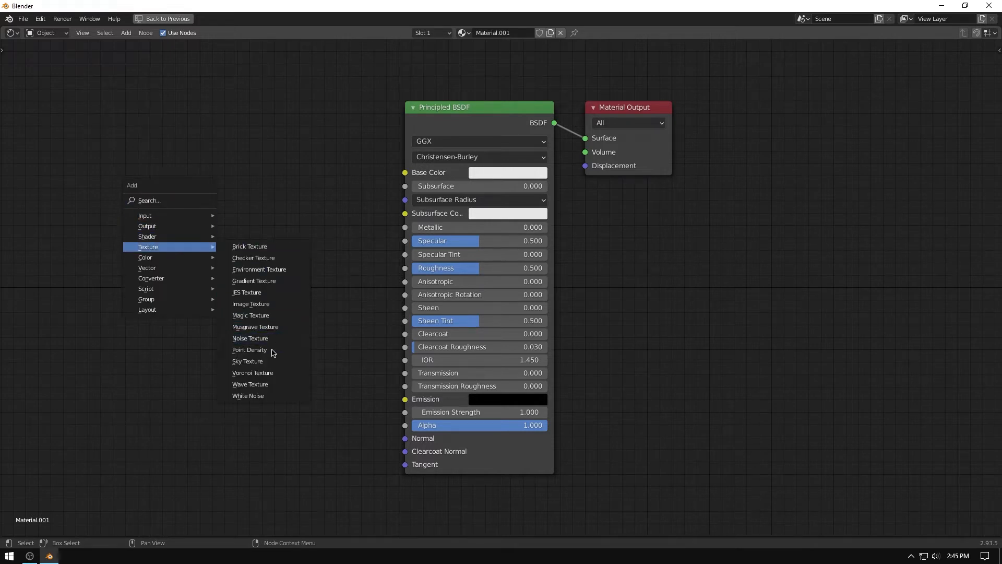
{"action": "left_click", "coordinate": [262, 304]}
{"action": "left_click", "coordinate": [172, 142]}
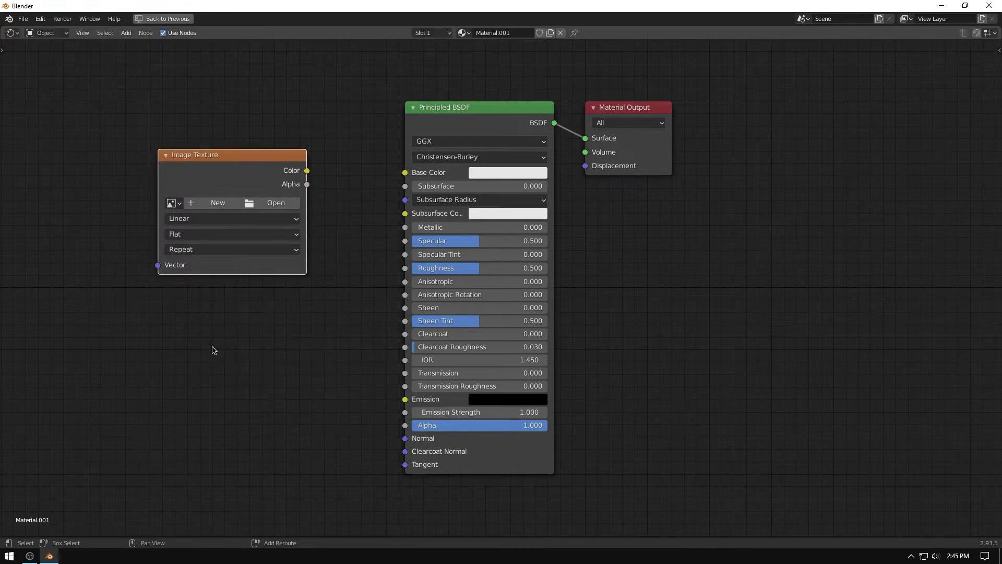
{"action": "key", "text": "shift+a"}
{"action": "left_click", "coordinate": [184, 302]}
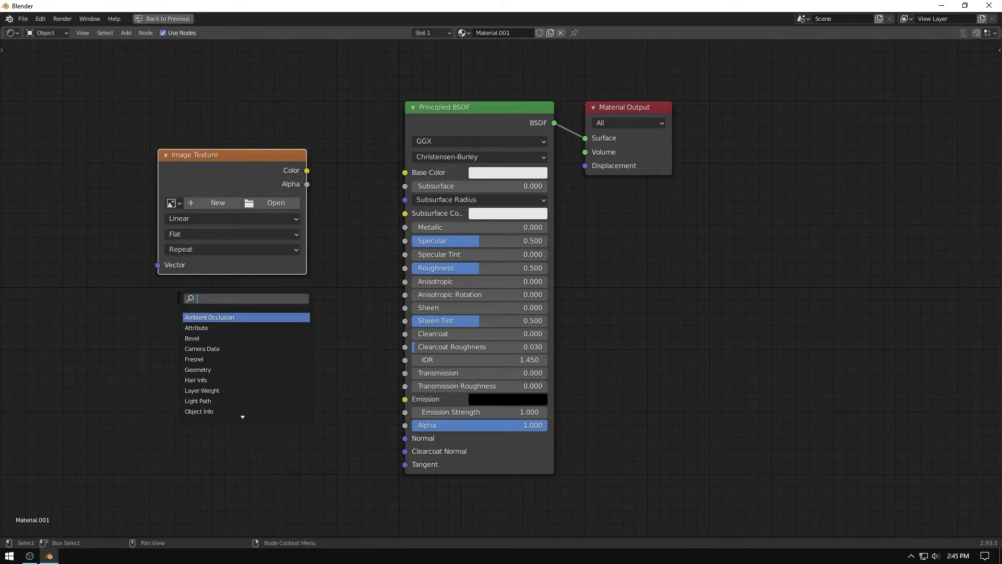
{"action": "type", "text": "image"}
{"action": "key", "text": "Return"}
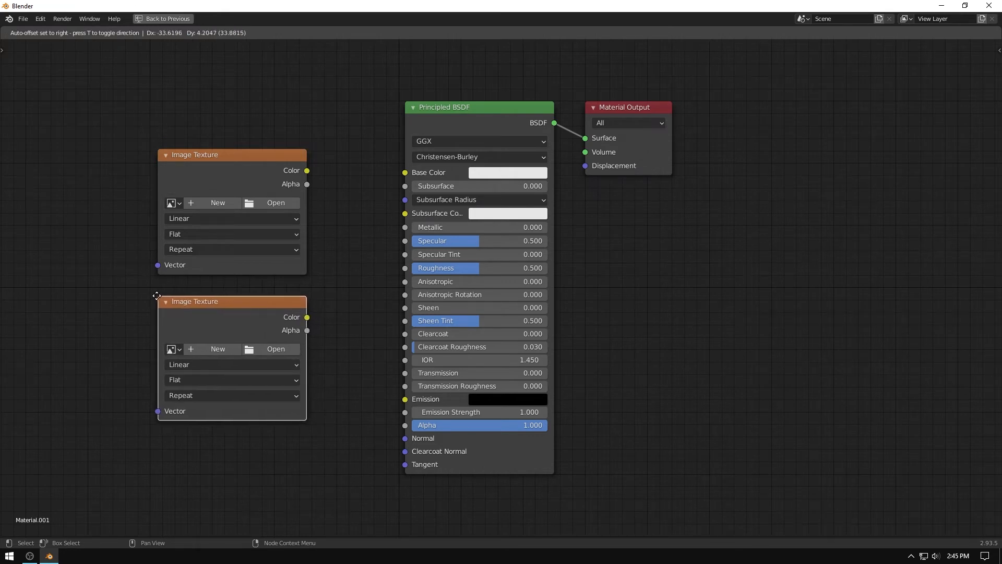
{"action": "key", "text": "Escape"}
- Load WoodFloor044_2K_Color.jpg from the WoodFloor folder on the desktop into the Image Texture node
{"action": "middle_click_drag", "start_coordinate": [283, 134], "coordinate": [295, 143]}
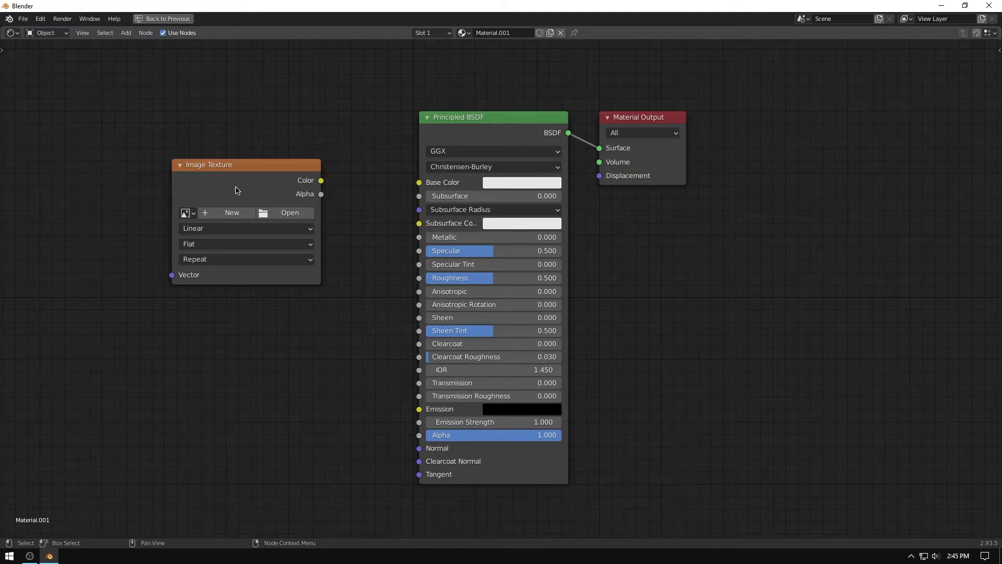
{"action": "left_click", "coordinate": [285, 215]}
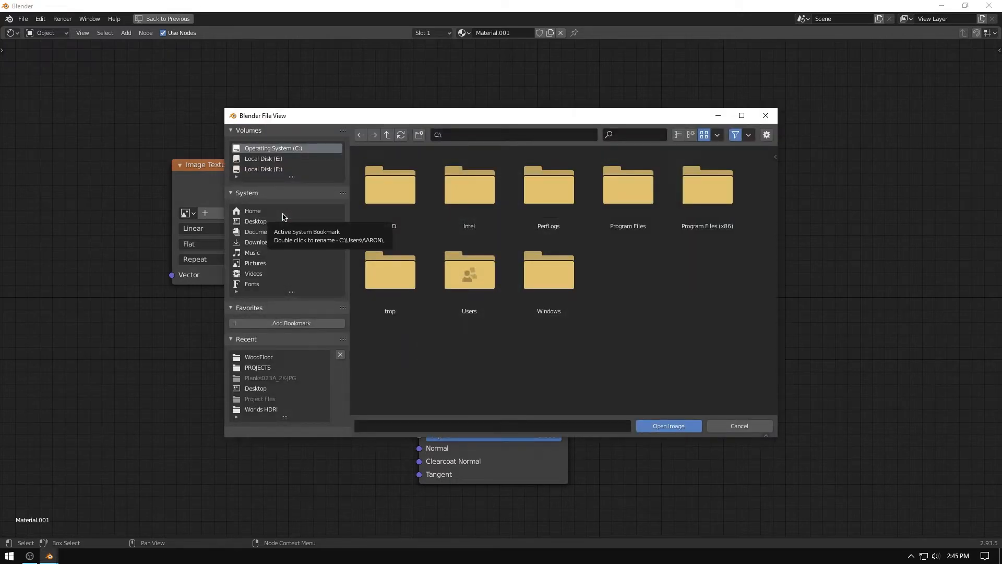
{"action": "left_click", "coordinate": [269, 222]}
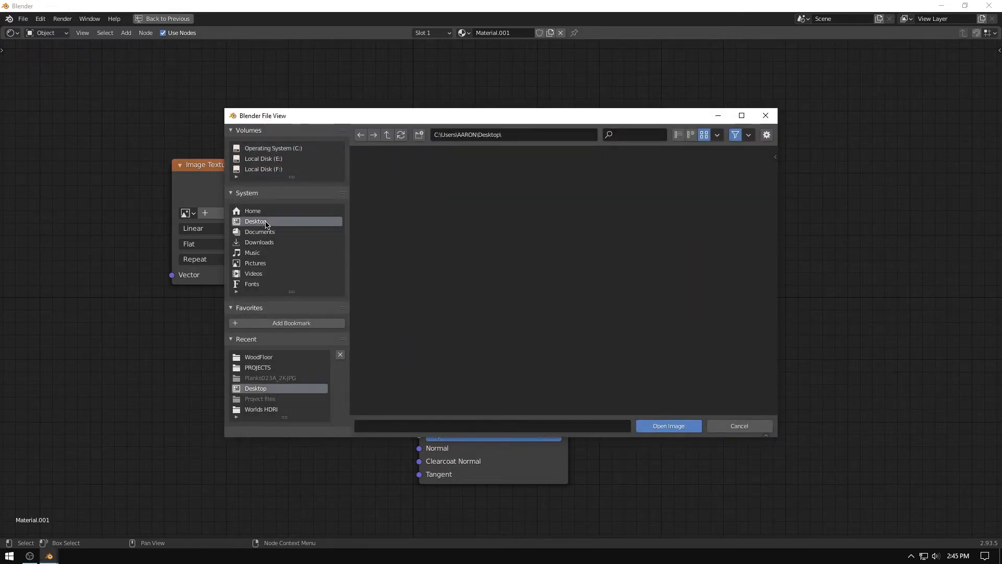
{"action": "double_click", "coordinate": [463, 180]}
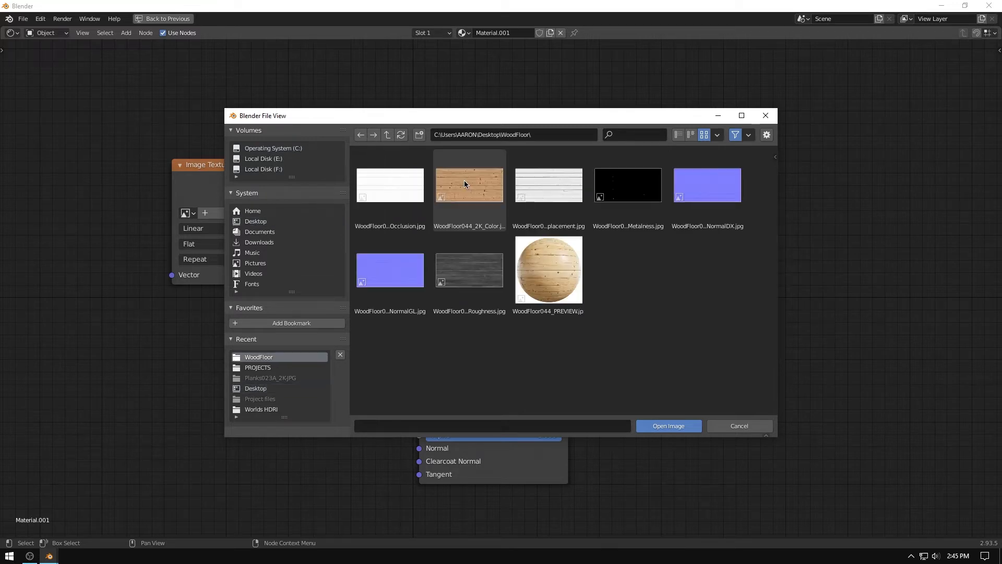
{"action": "left_click", "coordinate": [681, 137]}
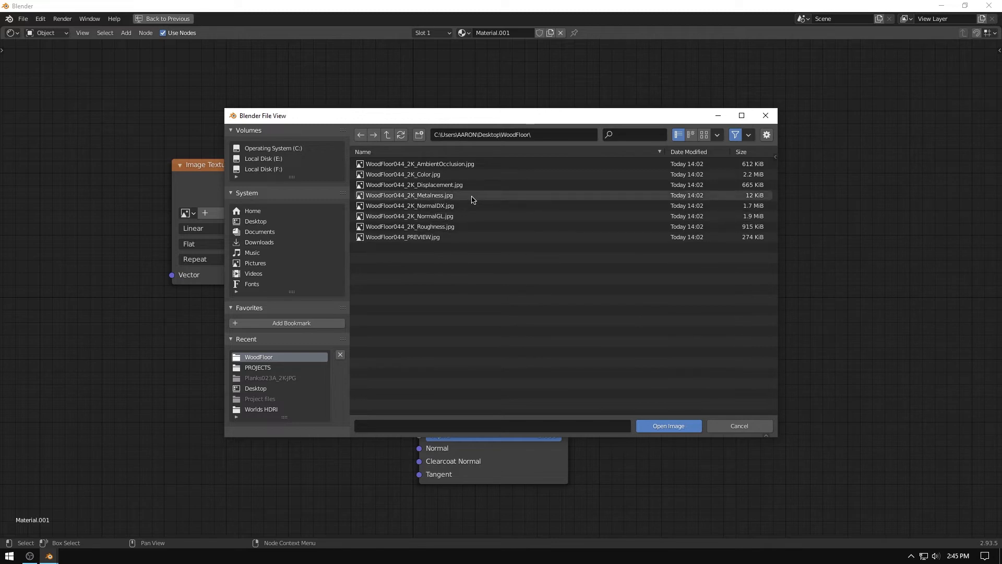
{"action": "left_click", "coordinate": [703, 135]}
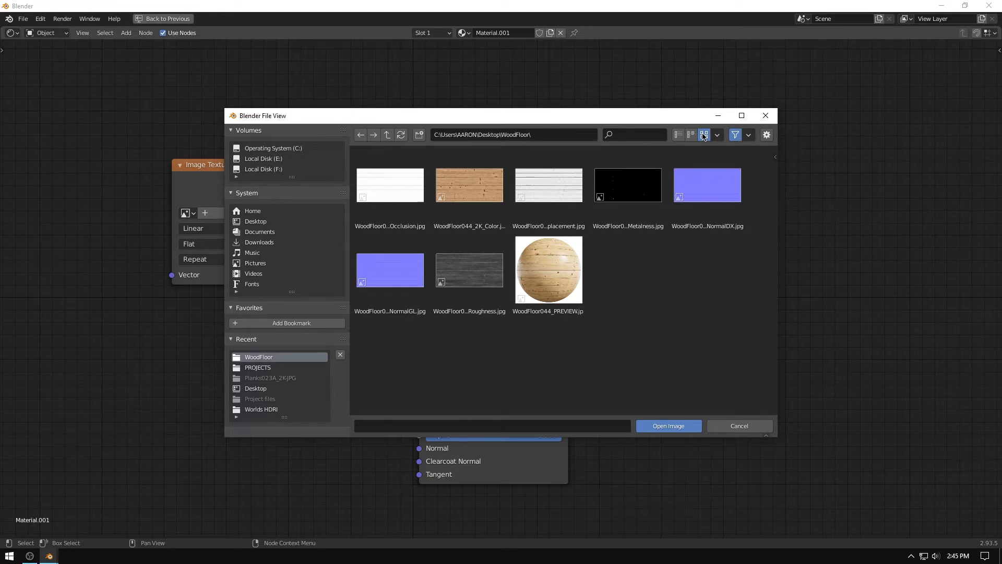
{"action": "left_click", "coordinate": [472, 192]}
{"action": "double_click", "coordinate": [473, 195]}
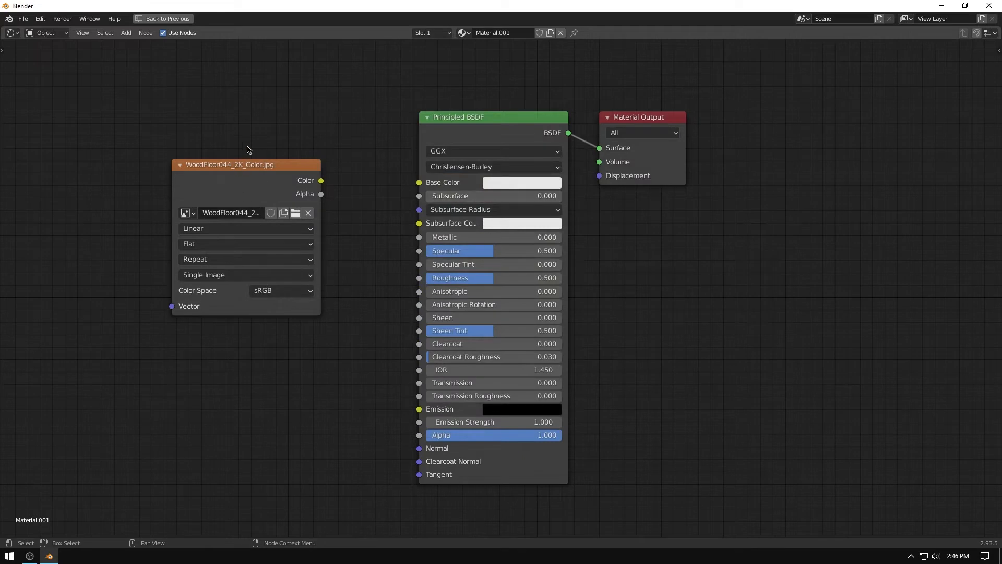
- Select the WoodFloor044_2K_Color.jpg texture node in the plane's material graph
{"action": "middle_click_drag", "start_coordinate": [246, 150], "coordinate": [217, 170]}
{"action": "left_click", "coordinate": [224, 189]}
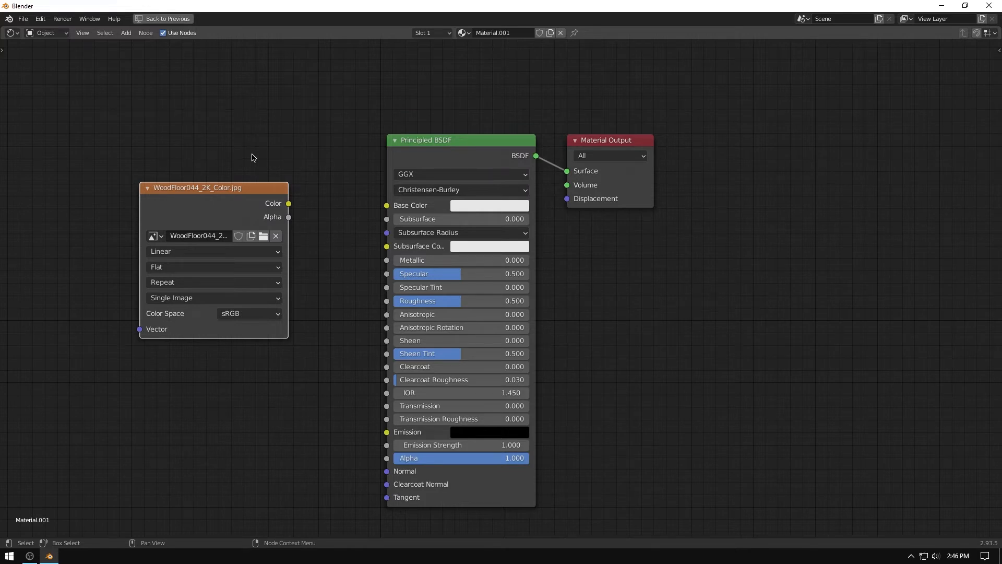
{"action": "left_click_drag", "start_coordinate": [259, 165], "coordinate": [290, 148]}
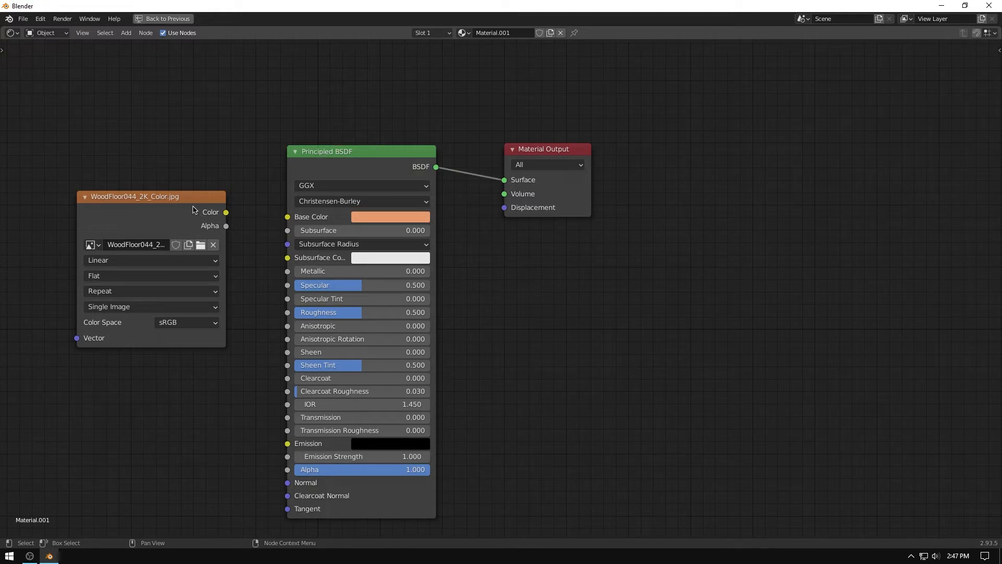
{"action": "left_click", "coordinate": [173, 201]}
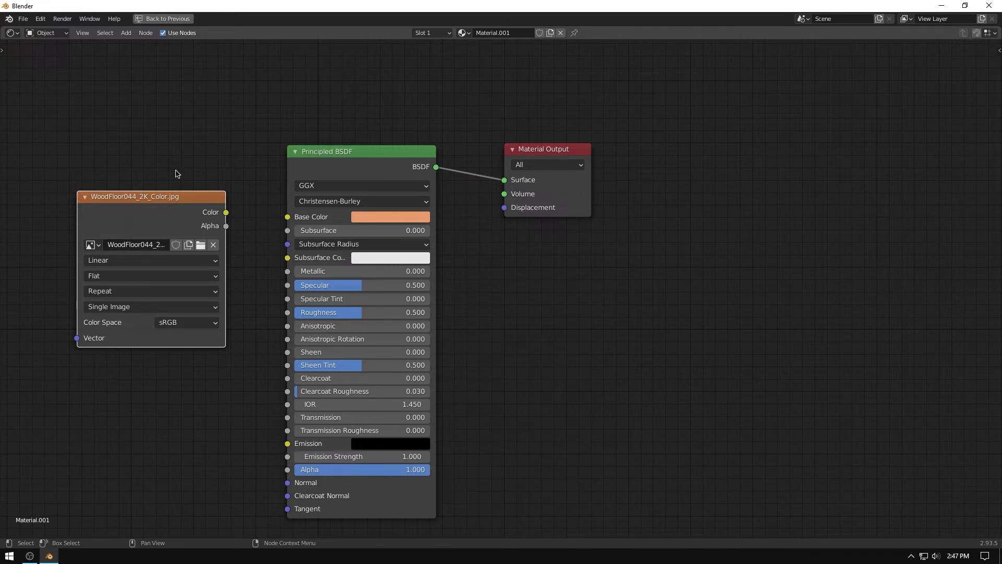
{"action": "middle_click_drag", "start_coordinate": [240, 148], "coordinate": [210, 172]}
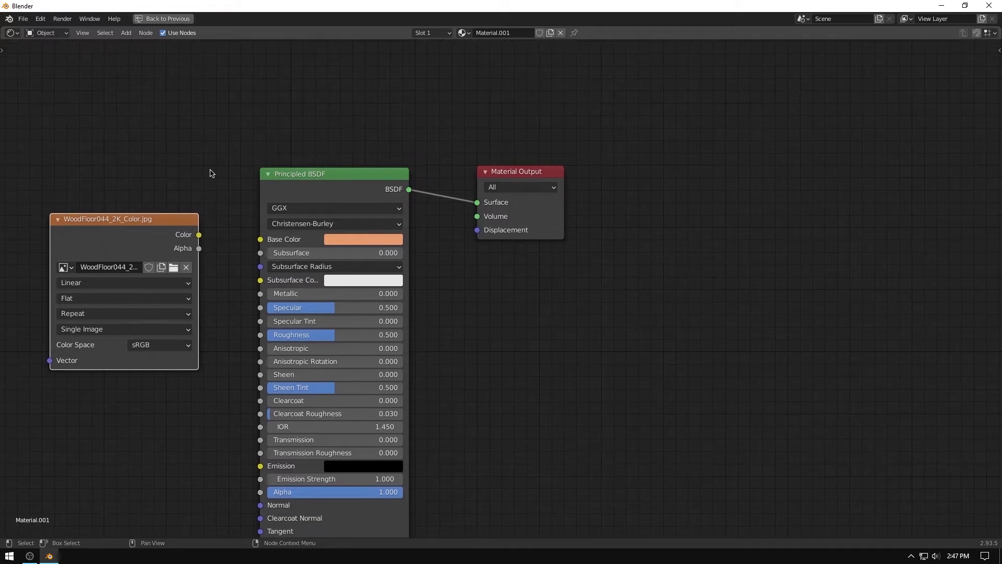
- Link the color texture's Color output directly to the Material Output's Surface and restore the multi-area layout to view the plane
{"action": "left_click_drag", "start_coordinate": [199, 234], "coordinate": [474, 207]}
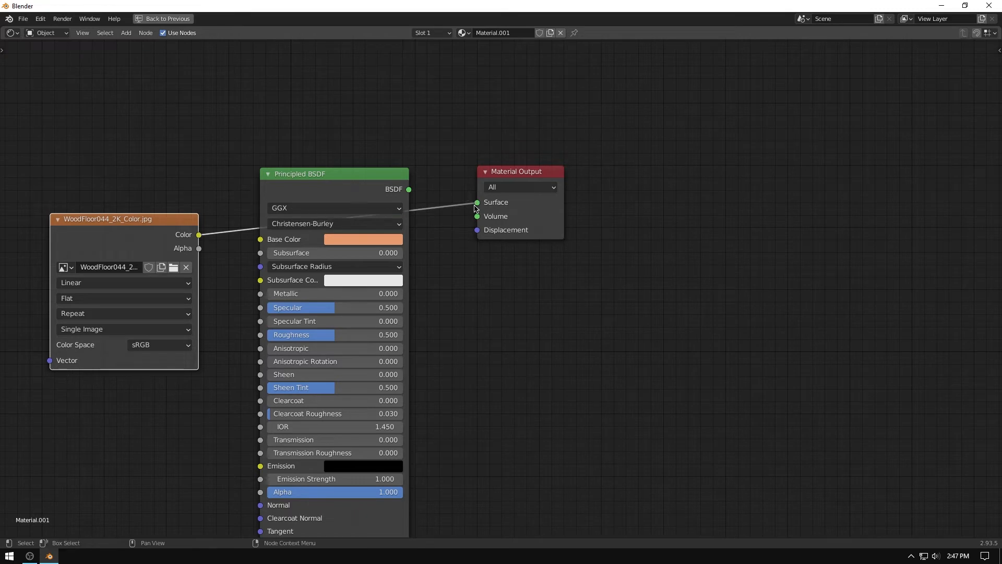
{"action": "left_click", "coordinate": [412, 123]}
{"action": "key", "text": "ctrl+space"}
{"action": "middle_click_drag", "start_coordinate": [267, 172], "coordinate": [348, 127]}
{"action": "middle_click_drag", "start_coordinate": [633, 229], "coordinate": [799, 230]}
{"action": "scroll", "coordinate": [604, 253], "scroll_direction": "up", "scroll_amount": 4}
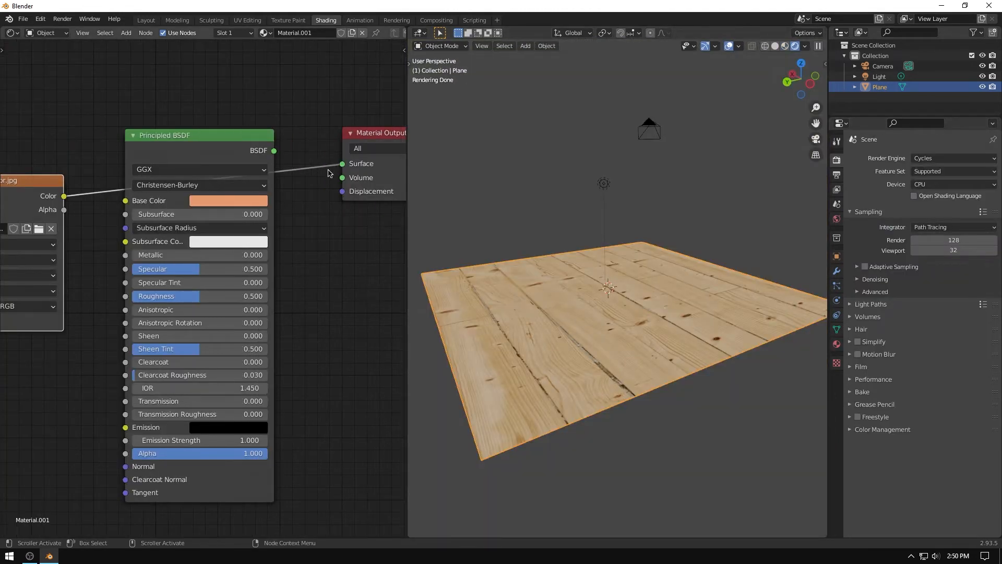
- Reroute the color texture into the Principled BSDF's Base Color and link the BSDF output to the Material Output's Surface
{"action": "left_click_drag", "start_coordinate": [343, 164], "coordinate": [125, 200]}
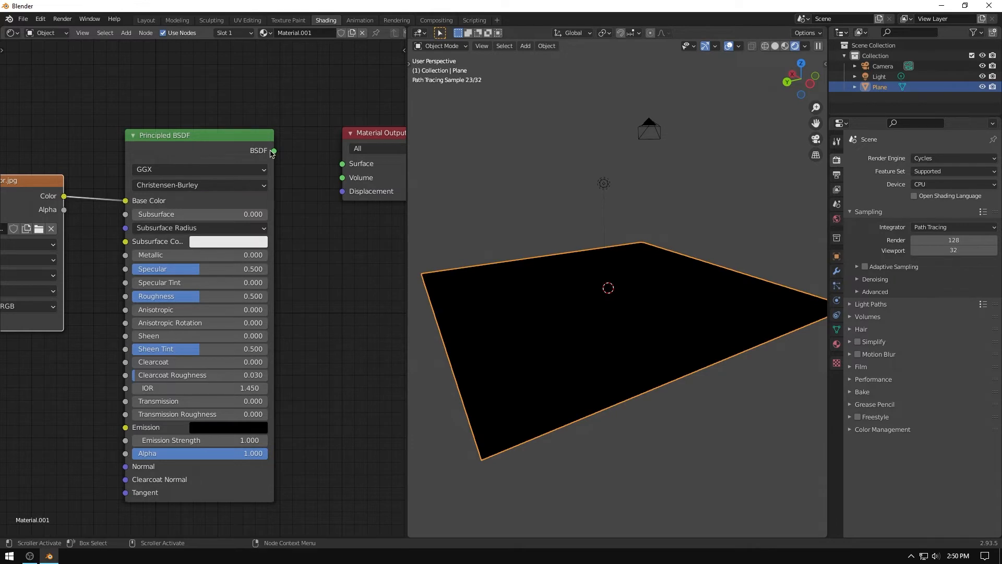
{"action": "left_click_drag", "start_coordinate": [274, 151], "coordinate": [342, 164]}
{"action": "middle_click_drag", "start_coordinate": [324, 158], "coordinate": [310, 155]}
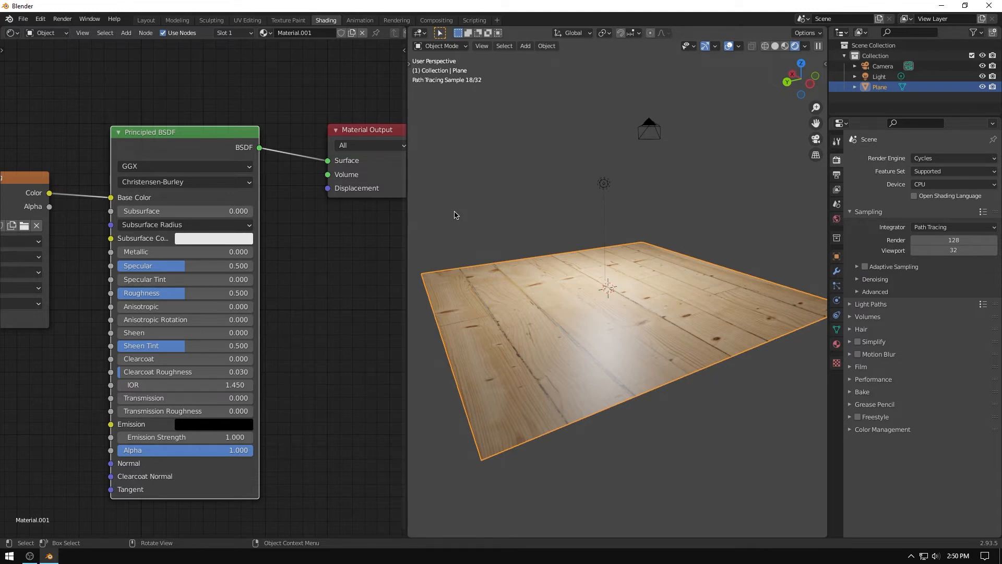
{"action": "middle_click_drag", "start_coordinate": [455, 215], "coordinate": [547, 327]}
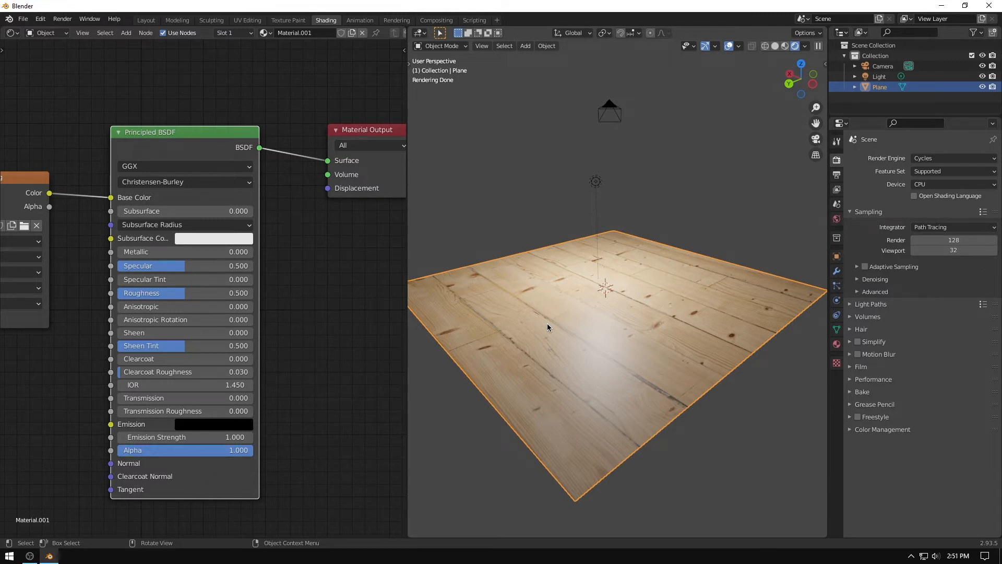
{"action": "scroll", "coordinate": [547, 327], "scroll_direction": "down", "scroll_amount": 2}
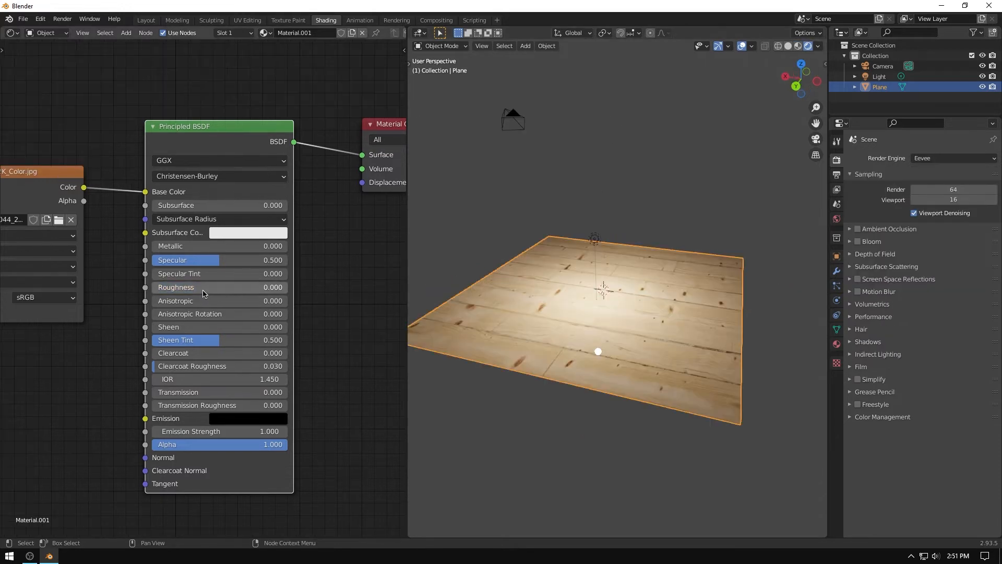
- Set the Principled BSDF's roughness to 1, raise the light above the plane, and reselect the plane
{"action": "left_click_drag", "start_coordinate": [178, 292], "coordinate": [315, 292]}
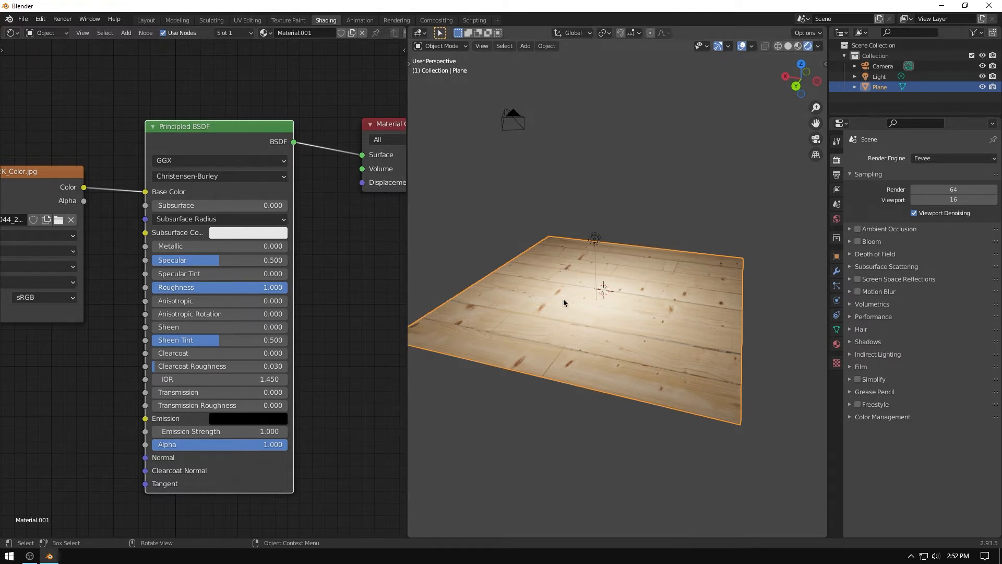
{"action": "left_click_drag", "start_coordinate": [596, 248], "coordinate": [594, 191]}
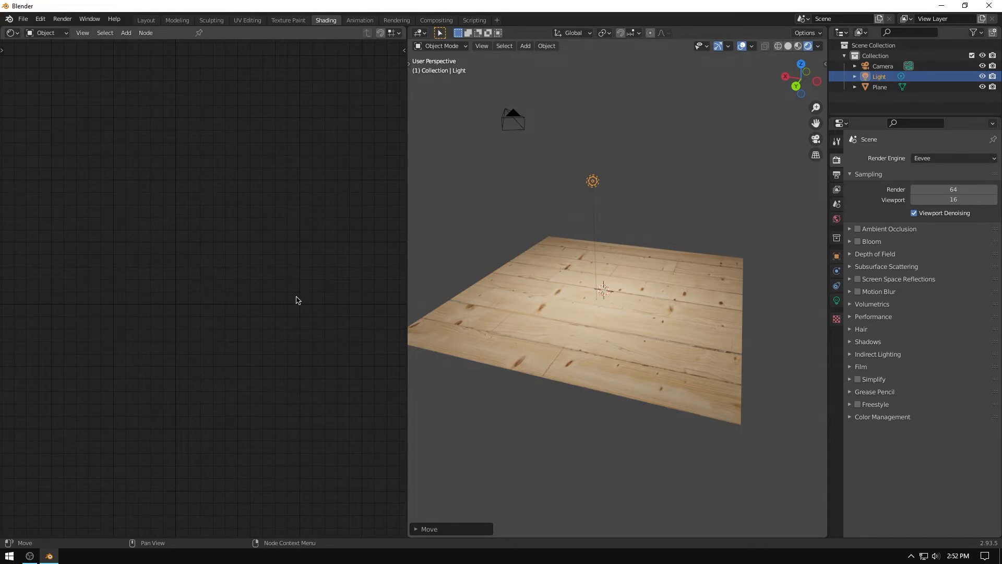
{"action": "left_click", "coordinate": [535, 321]}
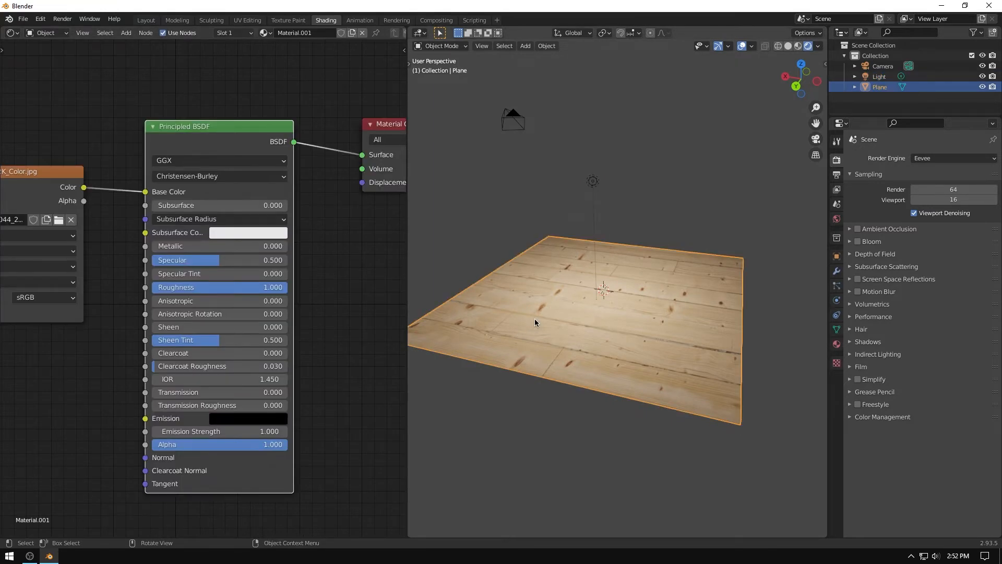
- Add a second Image Texture node below the WoodFloor044_2K_Color.jpg node
{"action": "middle_click_drag", "start_coordinate": [7, 369], "coordinate": [128, 328]}
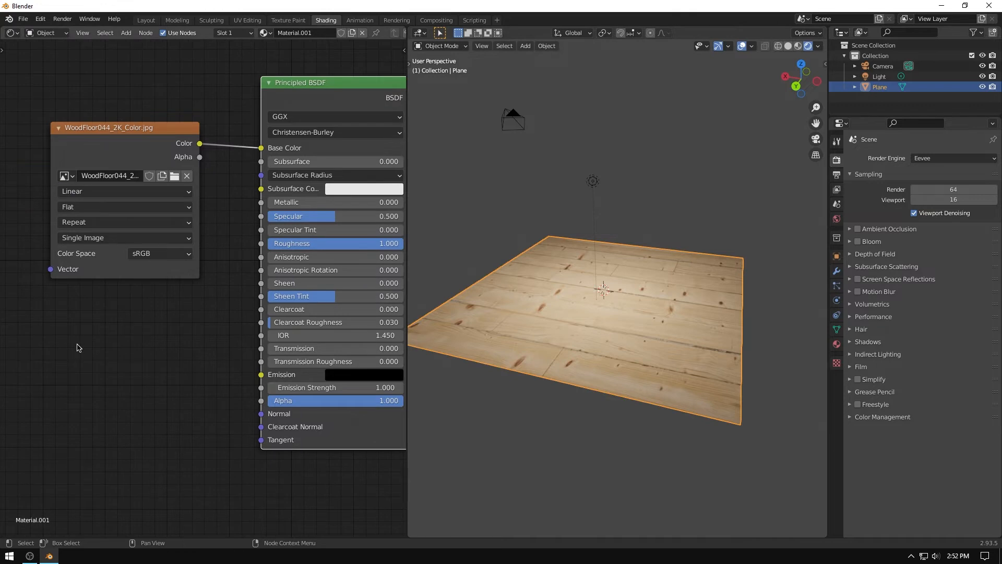
{"action": "middle_click_drag", "start_coordinate": [78, 348], "coordinate": [116, 311]}
{"action": "key", "text": "shift+a"}
{"action": "left_click", "coordinate": [113, 310]}
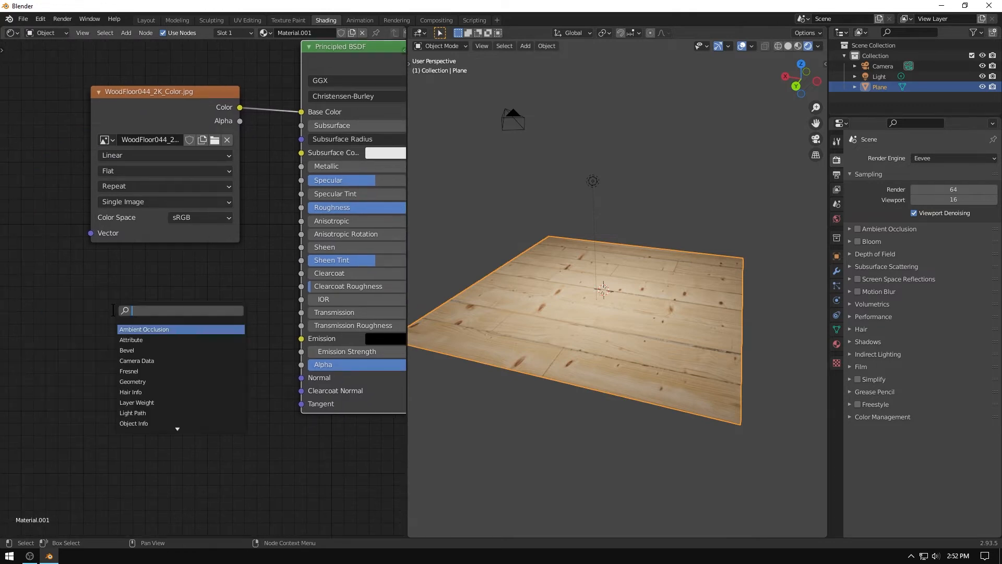
{"action": "type", "text": "image"}
{"action": "key", "text": "Return"}
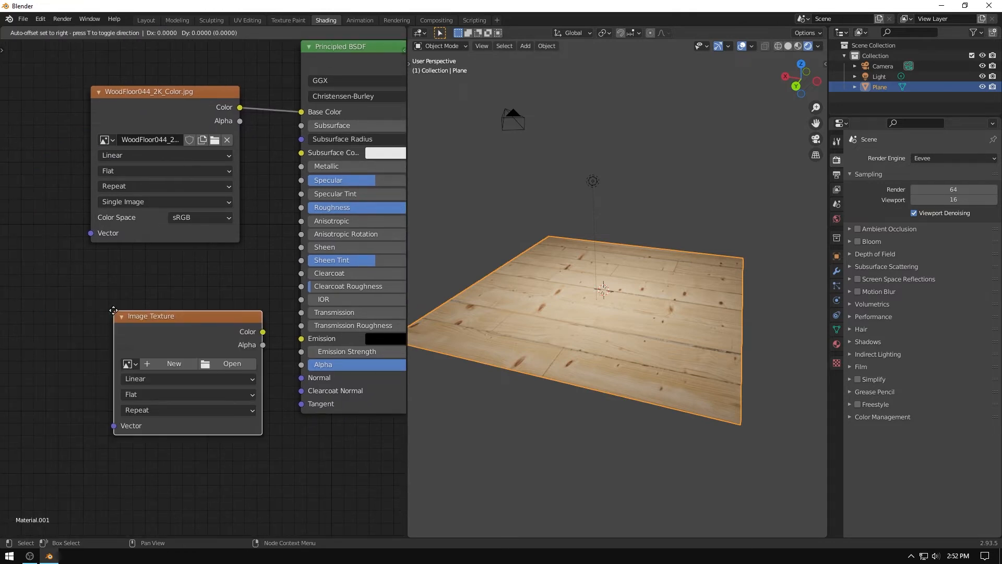
{"action": "left_click", "coordinate": [95, 277]}
- Load WoodFloor044_2K_Roughness.jpg from the WoodFloor folder on the desktop into the new Image Texture node
{"action": "left_click", "coordinate": [219, 327]}
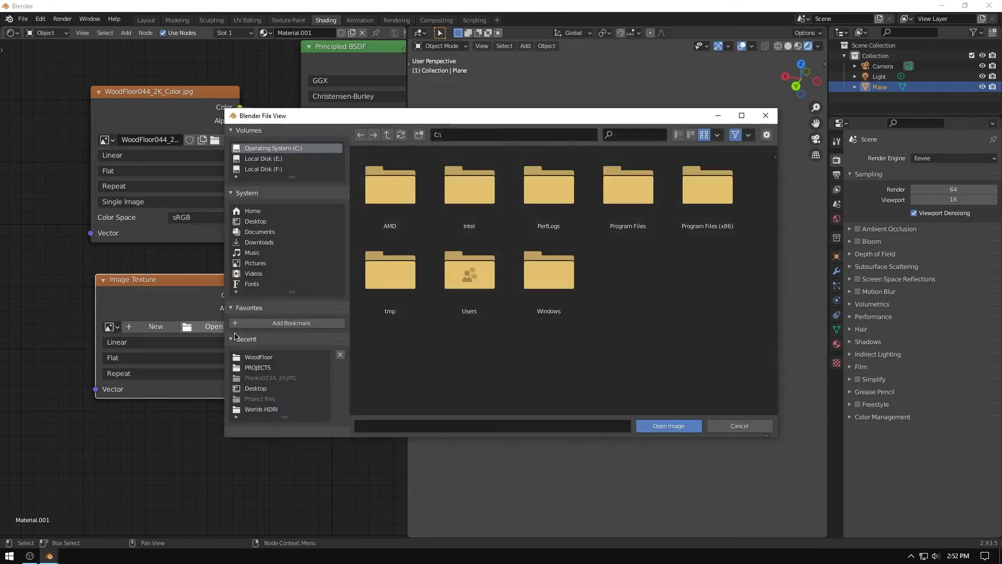
{"action": "left_click", "coordinate": [287, 221]}
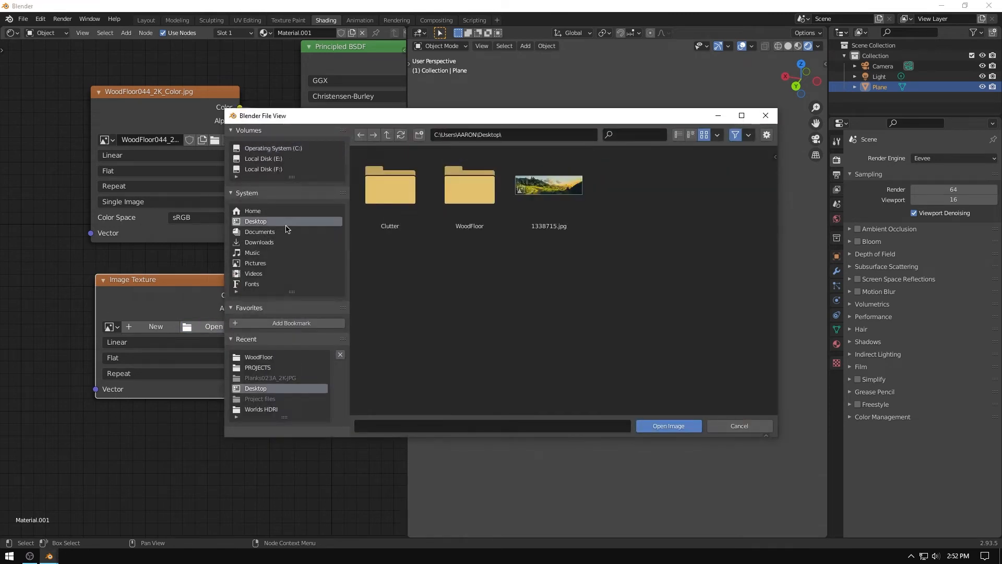
{"action": "double_click", "coordinate": [469, 185]}
{"action": "double_click", "coordinate": [474, 305]}
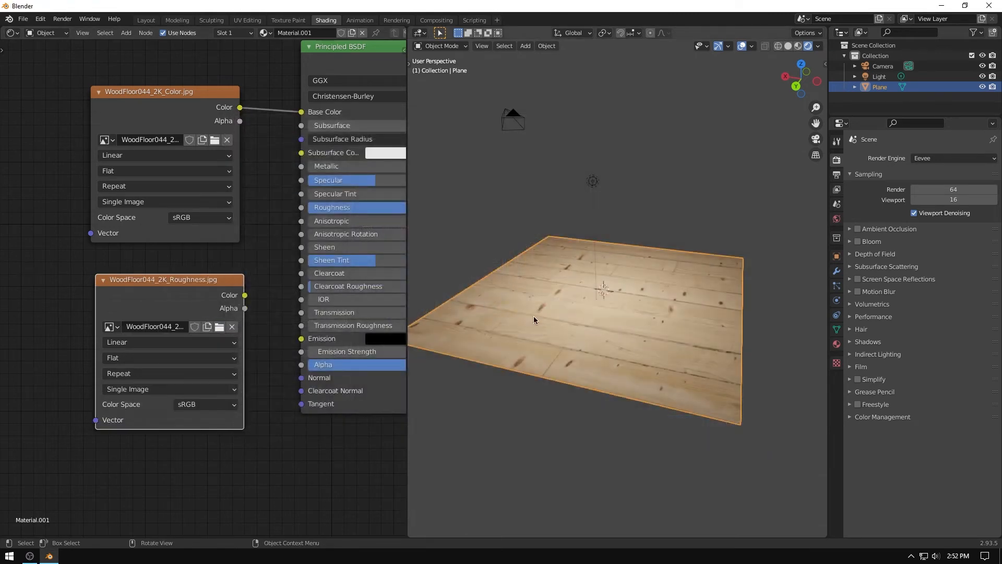
- Preview the roughness map on the plane by linking its Color output directly to the Material Output's Surface
{"action": "middle_click_drag", "start_coordinate": [276, 330], "coordinate": [207, 328]}
{"action": "middle_click_drag", "start_coordinate": [213, 275], "coordinate": [73, 324]}
{"action": "left_click_drag", "start_coordinate": [44, 336], "coordinate": [318, 116]}
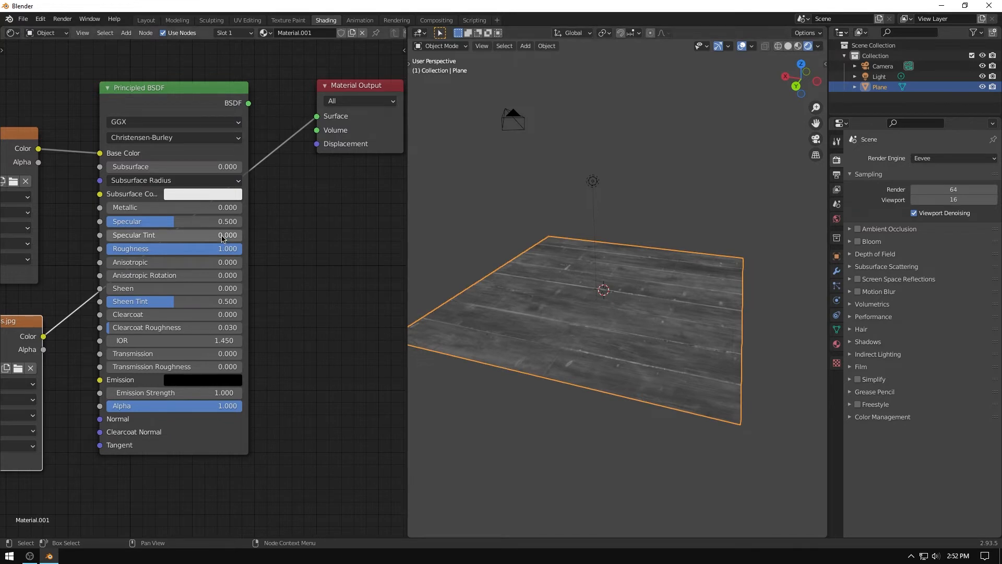
- Move the light farther above the plane, then reselect the plane and its color texture node
{"action": "left_click", "coordinate": [592, 181]}
{"action": "key", "text": "g"}
{"action": "left_click", "coordinate": [625, 123]}
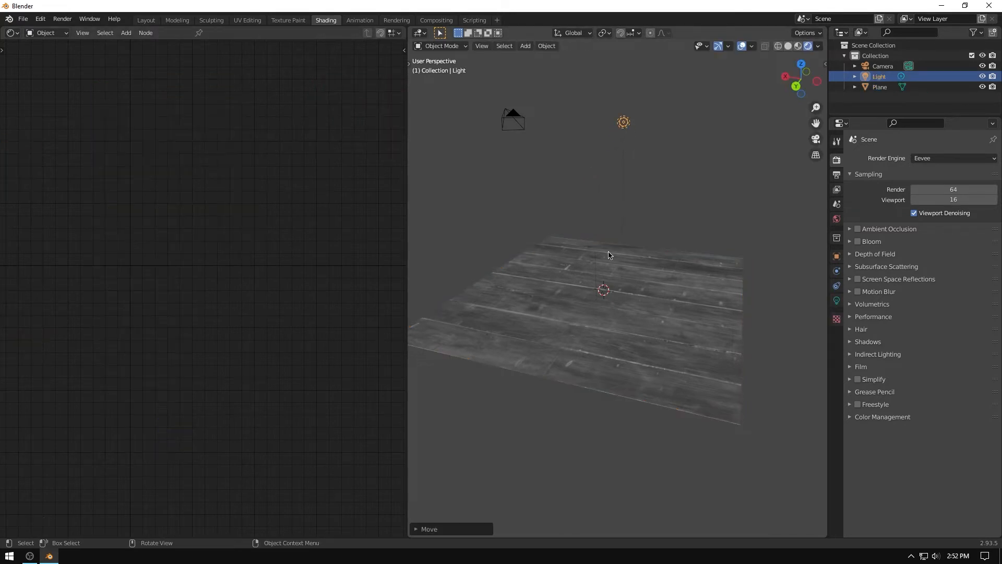
{"action": "left_click", "coordinate": [609, 258]}
{"action": "left_click", "coordinate": [30, 151]}
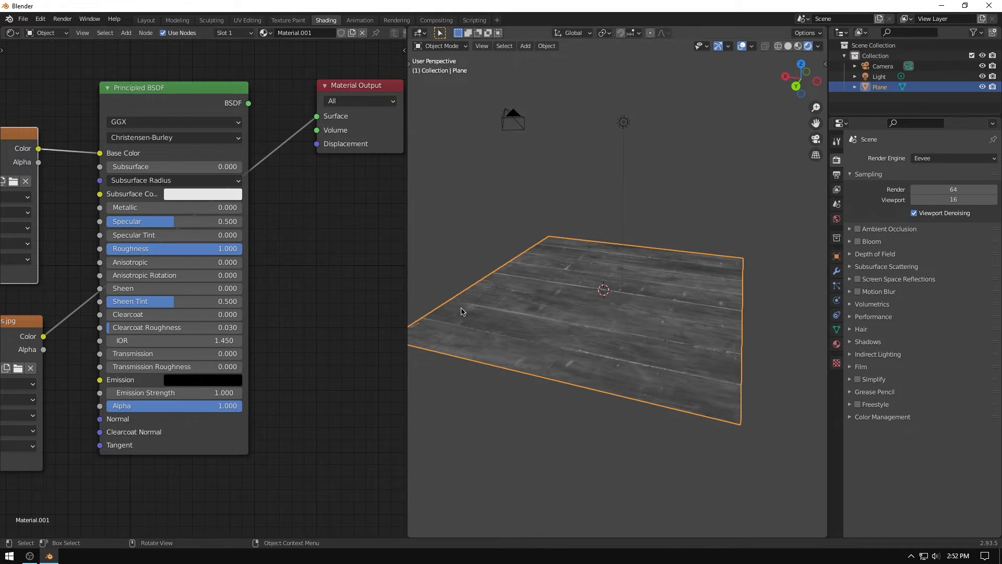
- View the roughness map from above and try the Principled BSDF's roughness at 0.795 and 0.145
{"action": "middle_click_drag", "start_coordinate": [266, 348], "coordinate": [340, 344]}
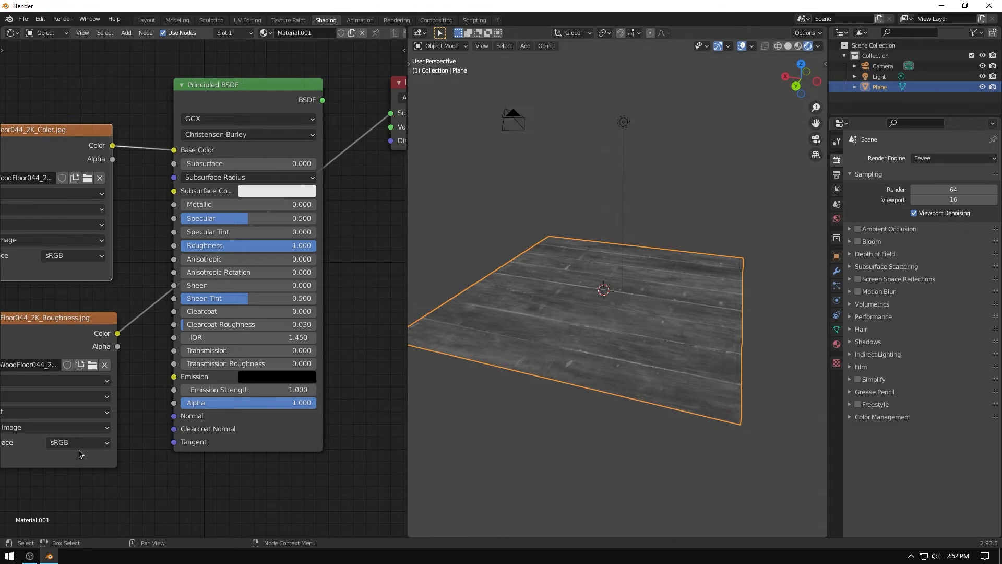
{"action": "middle_click_drag", "start_coordinate": [254, 367], "coordinate": [252, 360]}
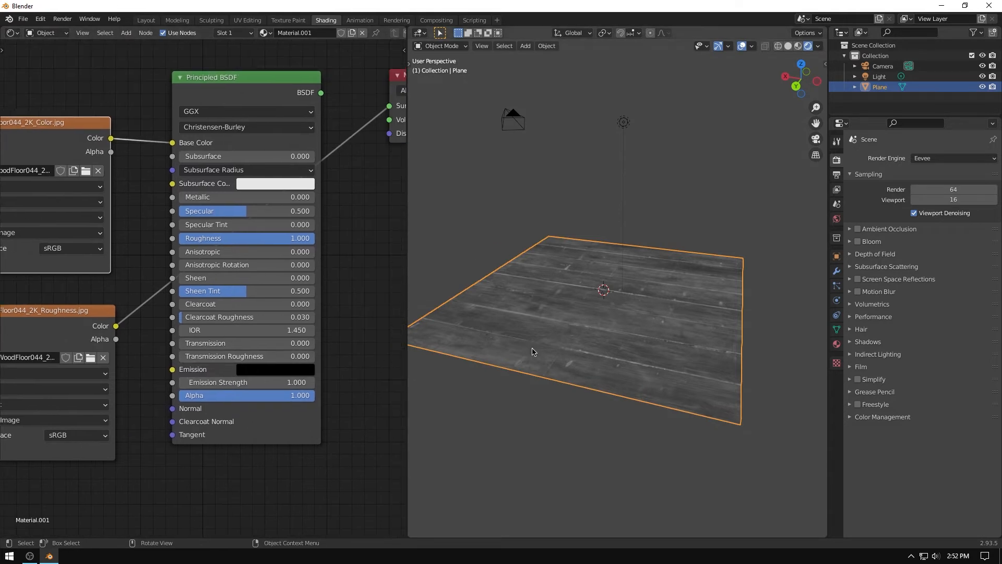
{"action": "middle_click_drag", "start_coordinate": [544, 359], "coordinate": [568, 427]}
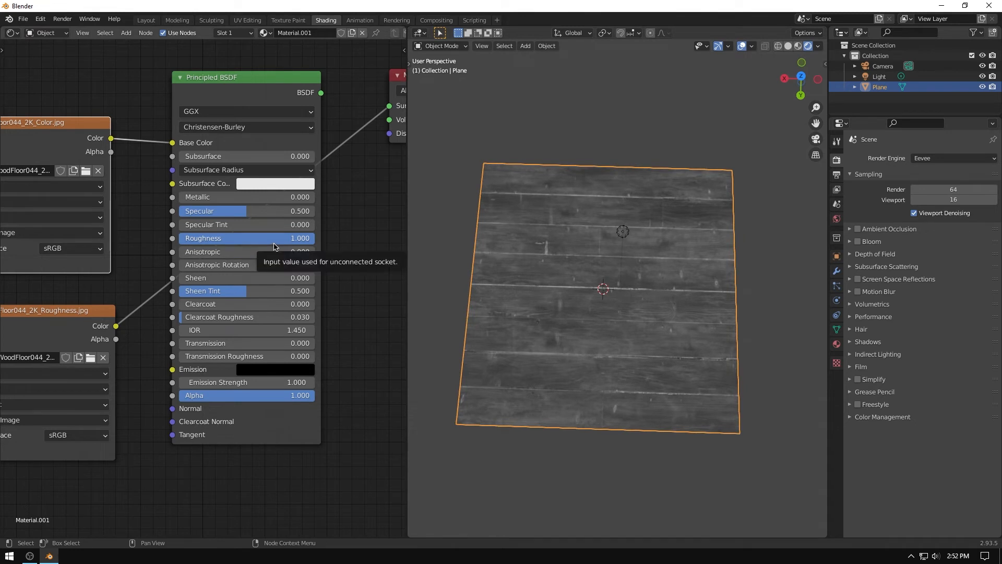
{"action": "middle_click_drag", "start_coordinate": [589, 211], "coordinate": [594, 230]}
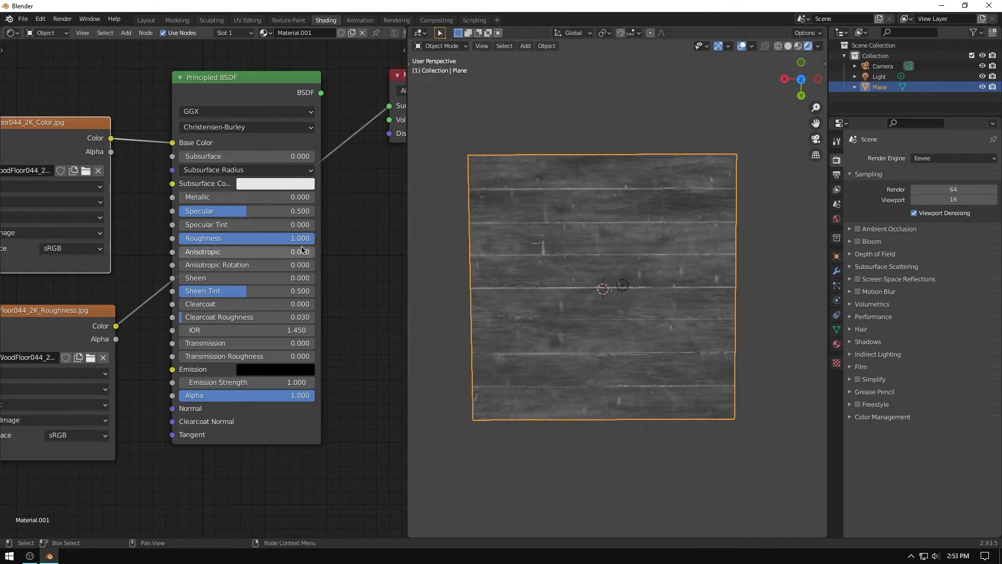
{"action": "left_click_drag", "start_coordinate": [282, 238], "coordinate": [303, 252]}
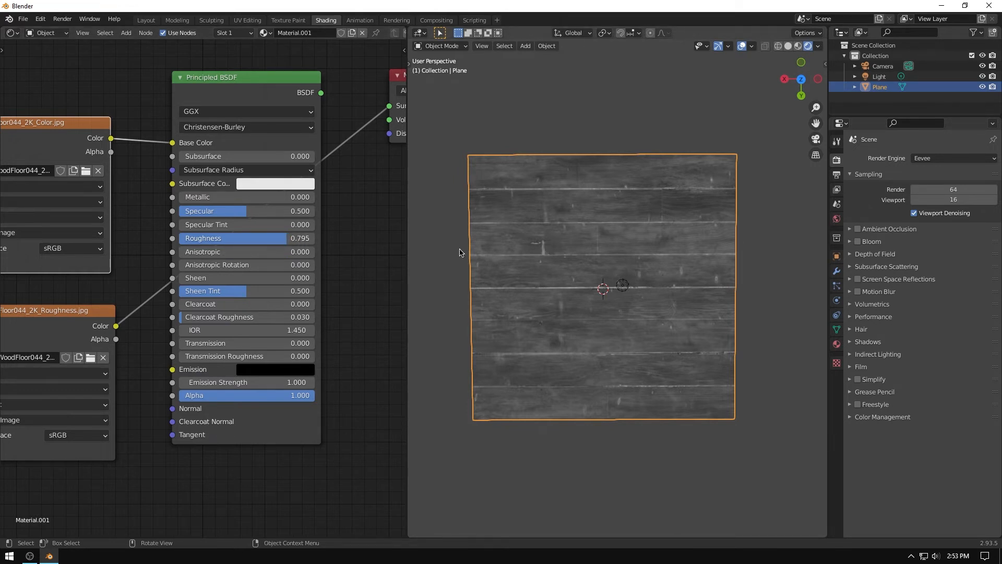
{"action": "left_click_drag", "start_coordinate": [286, 244], "coordinate": [198, 244]}
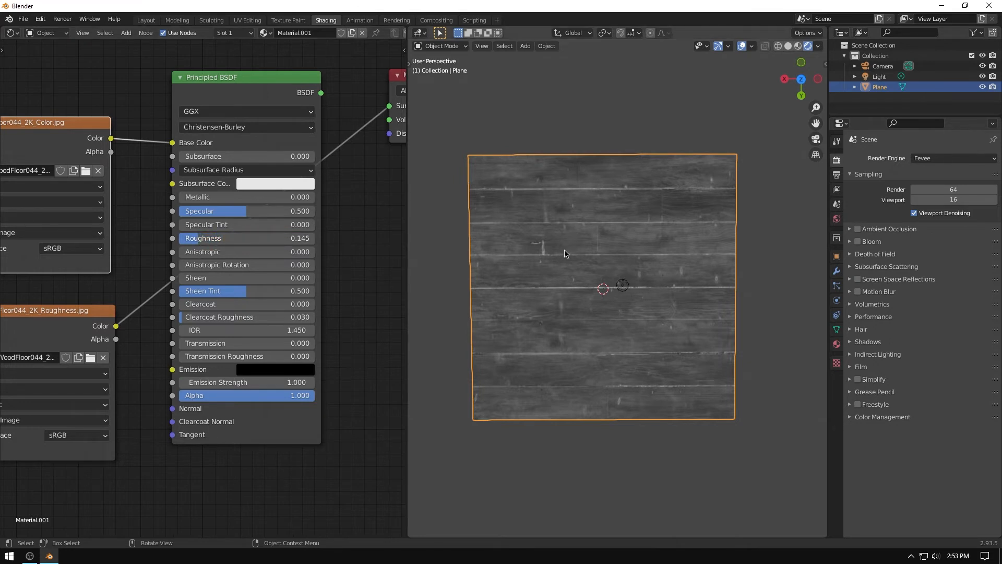
- Examine the light and dark areas of the roughness map on the plane and widen the 3D viewport
{"action": "middle_click_drag", "start_coordinate": [548, 279], "coordinate": [720, 201]}
{"action": "scroll", "coordinate": [620, 223], "scroll_direction": "up", "scroll_amount": 6}
{"action": "scroll", "coordinate": [699, 308], "scroll_direction": "down", "scroll_amount": 4}
{"action": "scroll", "coordinate": [694, 318], "scroll_direction": "down", "scroll_amount": 1}
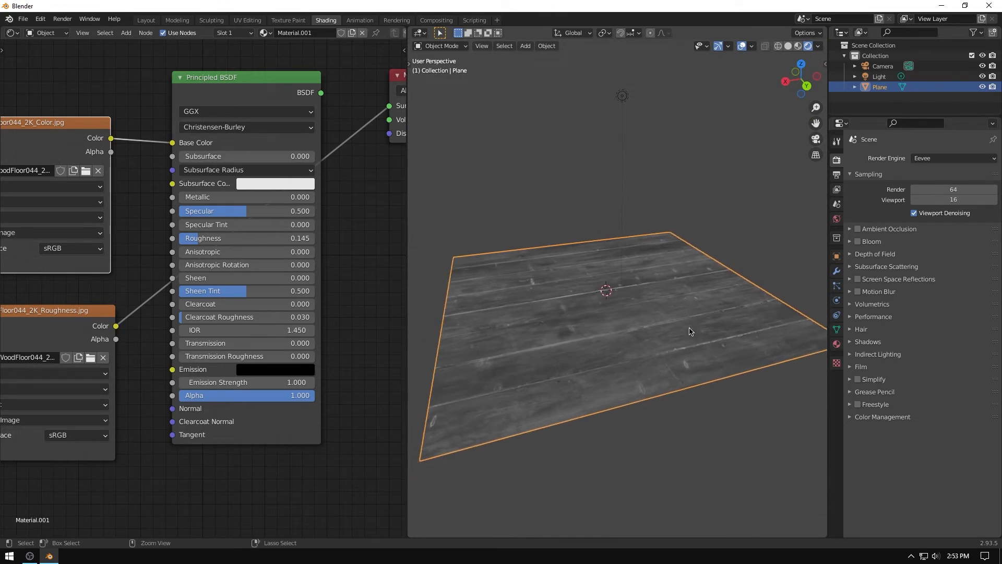
{"action": "middle_click_drag", "start_coordinate": [520, 307], "coordinate": [510, 339]}
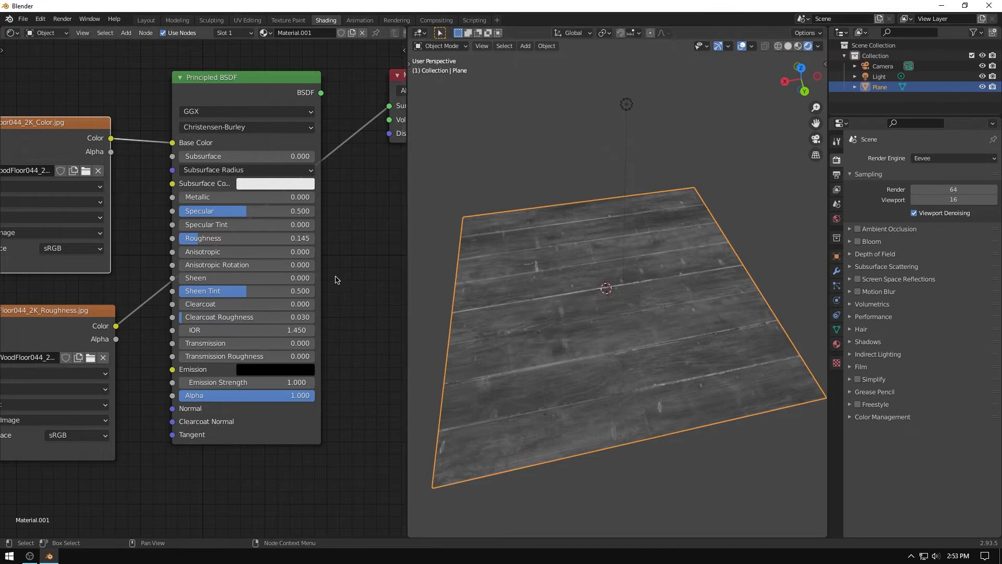
{"action": "left_click_drag", "start_coordinate": [408, 276], "coordinate": [362, 271]}
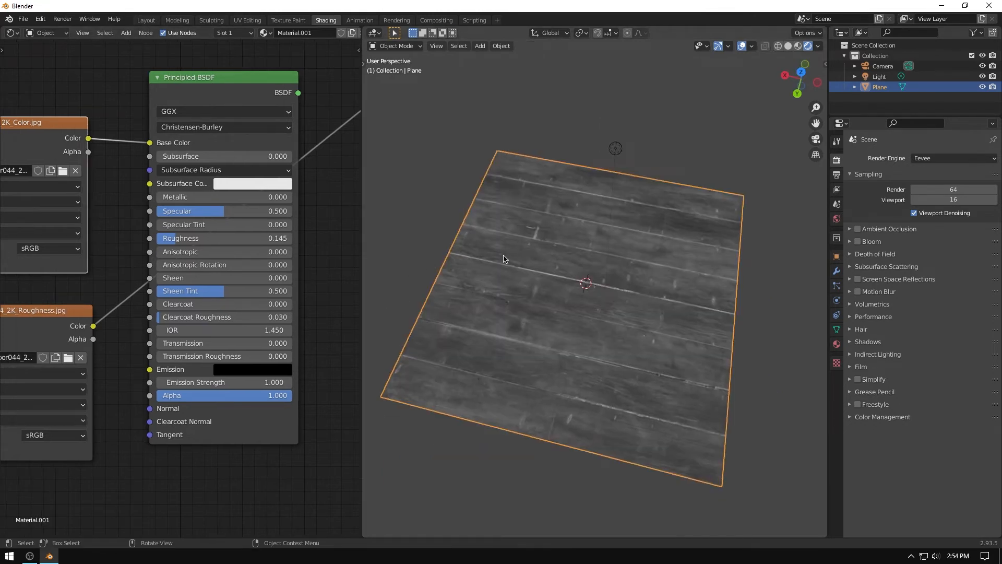
{"action": "middle_click_drag", "start_coordinate": [505, 259], "coordinate": [501, 298]}
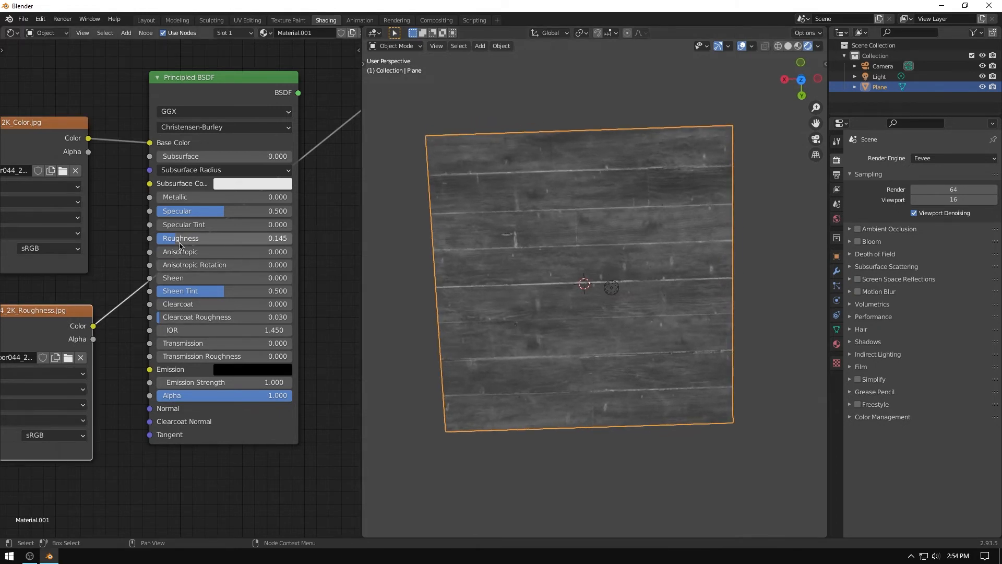
- Try the Principled BSDF's roughness at 0.2 and set it to 0.85
{"action": "left_click_drag", "start_coordinate": [228, 239], "coordinate": [236, 239]}
{"action": "middle_click_drag", "start_coordinate": [310, 225], "coordinate": [277, 241]}
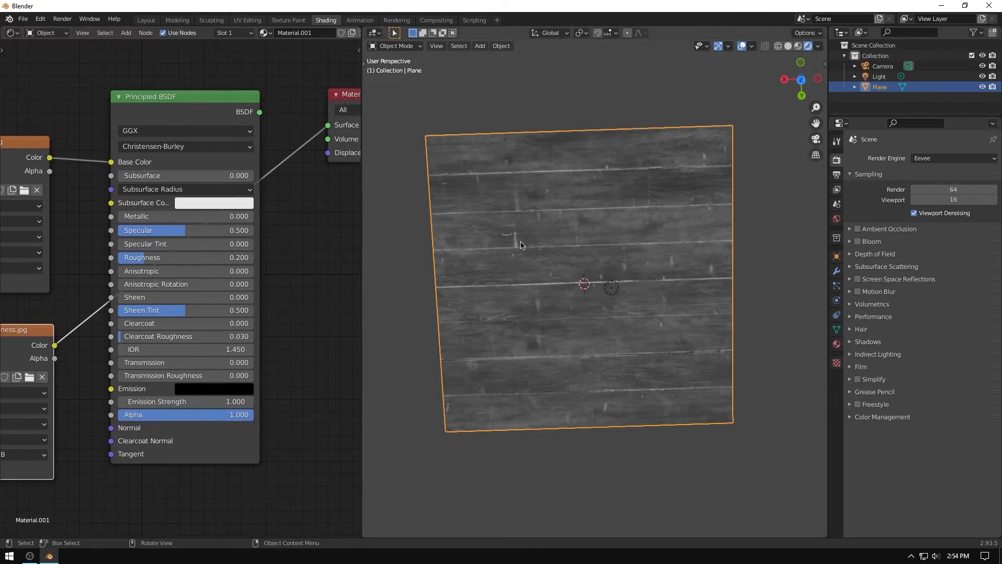
{"action": "middle_click_drag", "start_coordinate": [587, 230], "coordinate": [630, 257]}
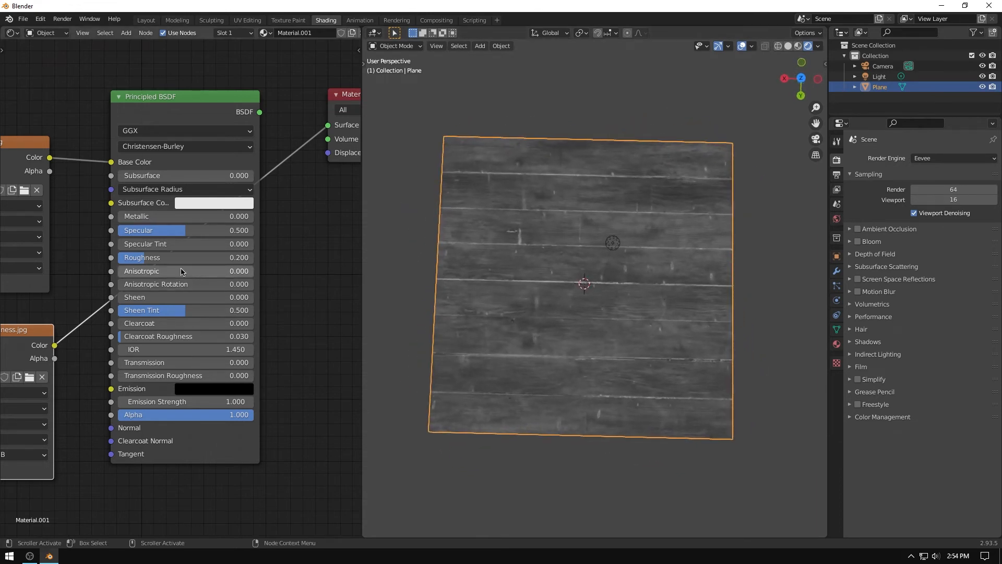
{"action": "left_click_drag", "start_coordinate": [172, 258], "coordinate": [229, 257]}
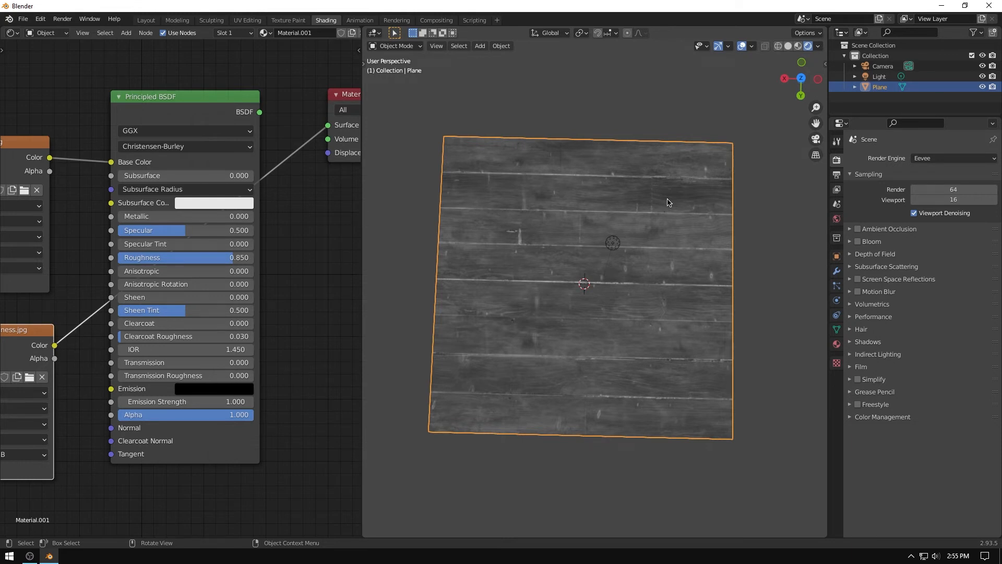
- Replace the roughness map's link to the Material Output's Surface with the Principled BSDF output and view the plane
{"action": "middle_click_drag", "start_coordinate": [656, 291], "coordinate": [655, 252]}
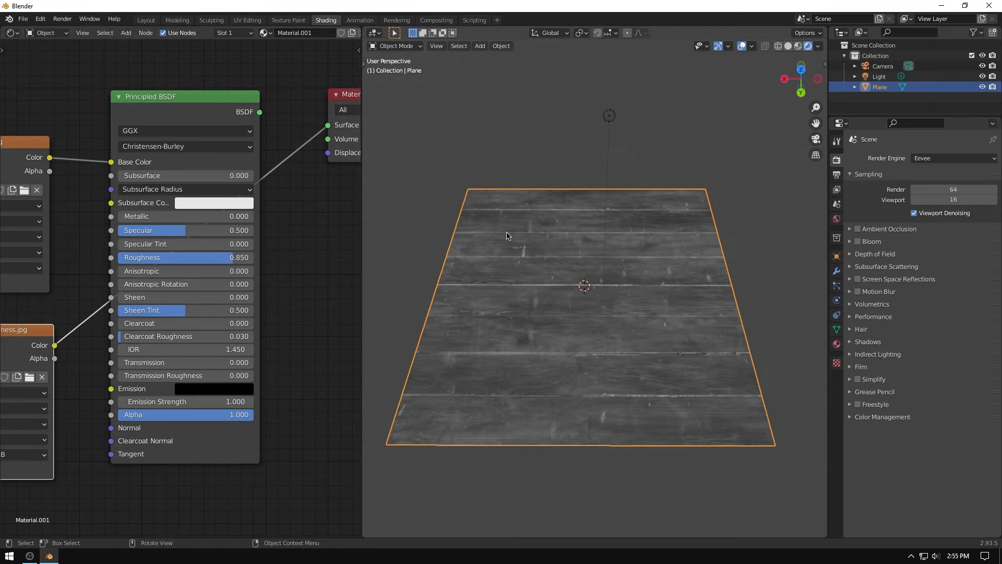
{"action": "middle_click_drag", "start_coordinate": [508, 235], "coordinate": [506, 273]}
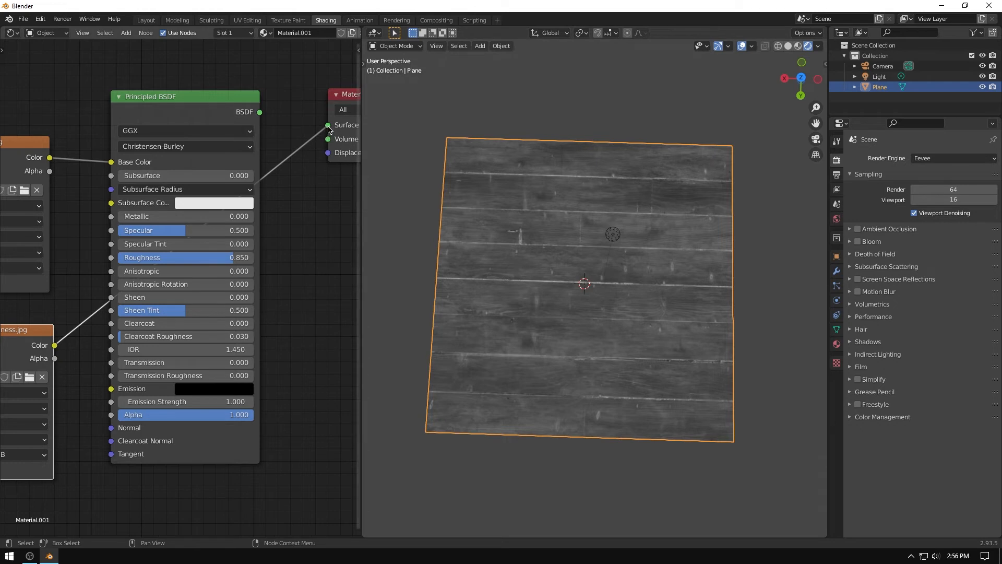
{"action": "left_click_drag", "start_coordinate": [329, 130], "coordinate": [259, 113]}
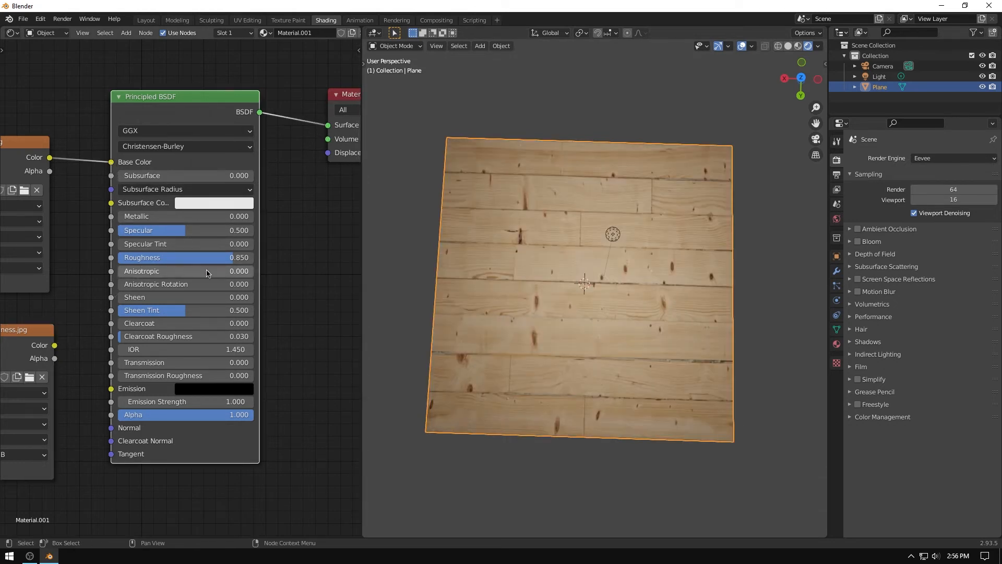
{"action": "middle_click_drag", "start_coordinate": [513, 280], "coordinate": [525, 233]}
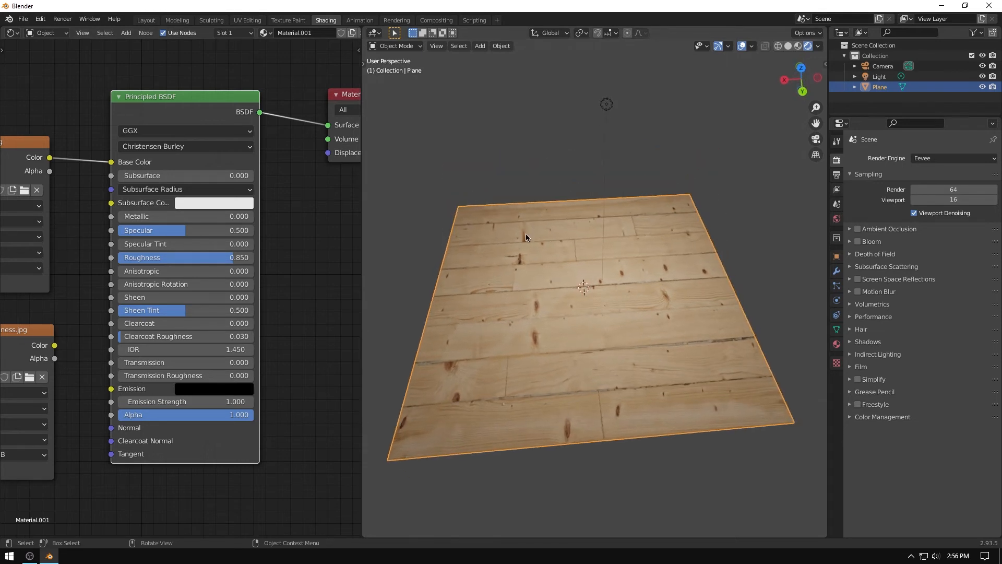
{"action": "left_click", "coordinate": [607, 104]}
{"action": "key", "text": "g"}
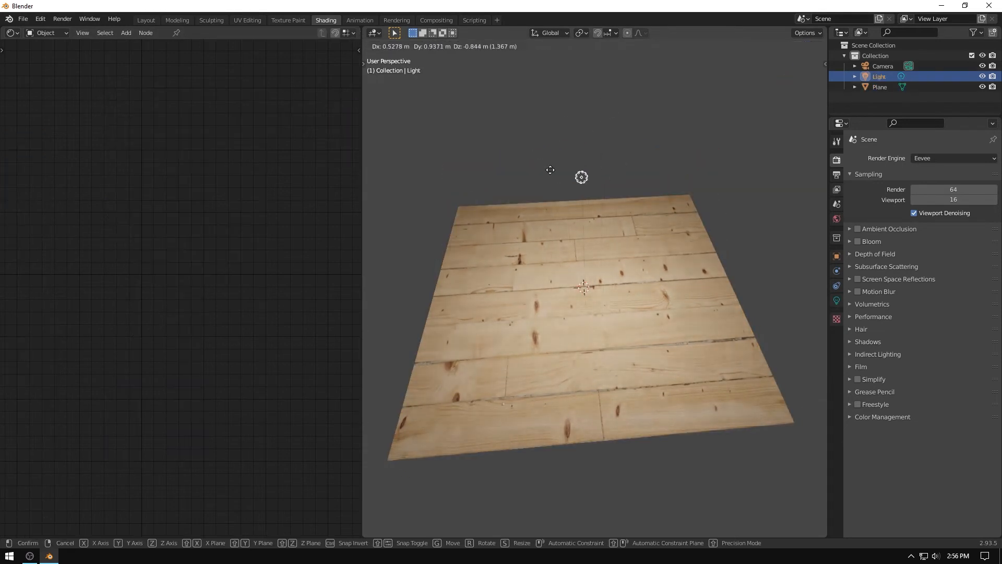
{"action": "key", "text": "Escape"}
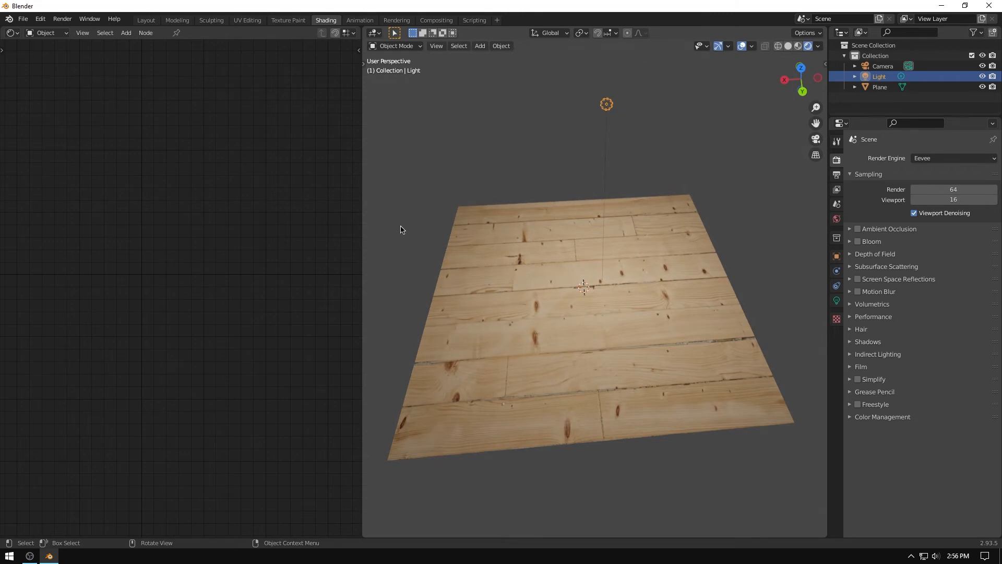
{"action": "left_click", "coordinate": [500, 283]}
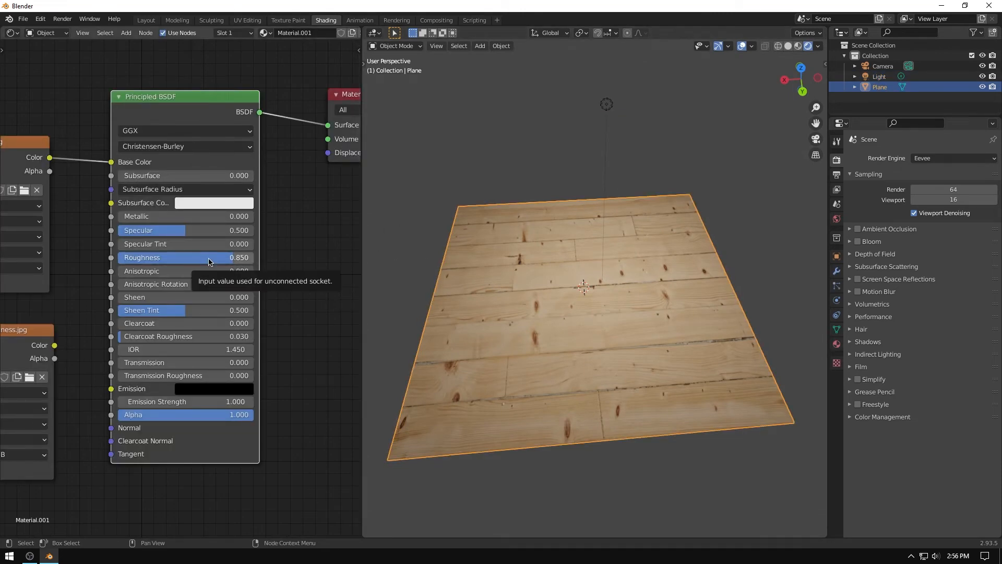
- Try the Principled BSDF's roughness at 0.864 and inspect the knots near the plane's edge up close
{"action": "mouse_move", "coordinate": [234, 257]}
{"action": "left_mouse_down"}
{"action": "mouse_move", "coordinate": [152, 257]}
{"action": "mouse_move", "coordinate": [236, 258]}
{"action": "left_mouse_up"}
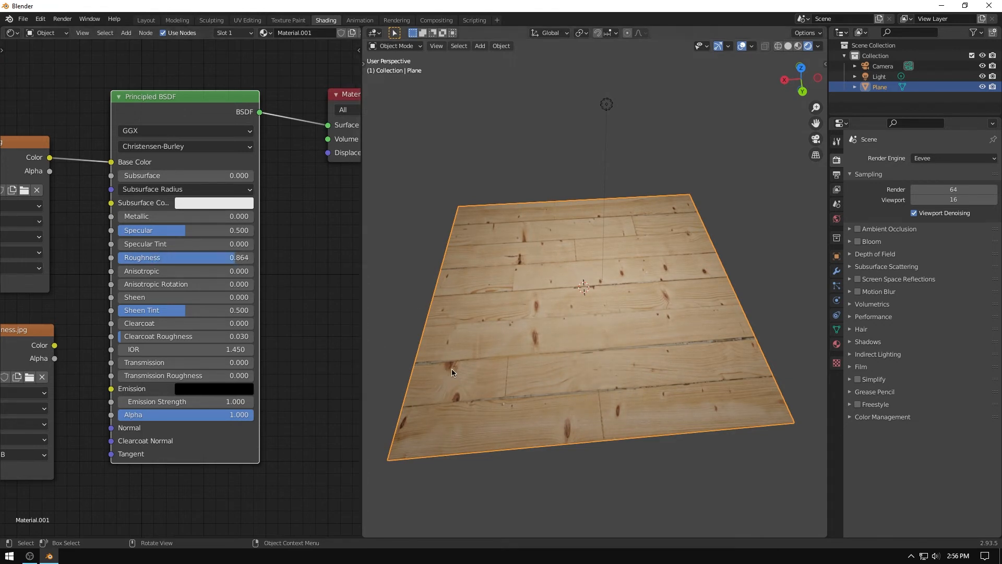
{"action": "scroll", "coordinate": [490, 329], "scroll_direction": "up", "scroll_amount": 1}
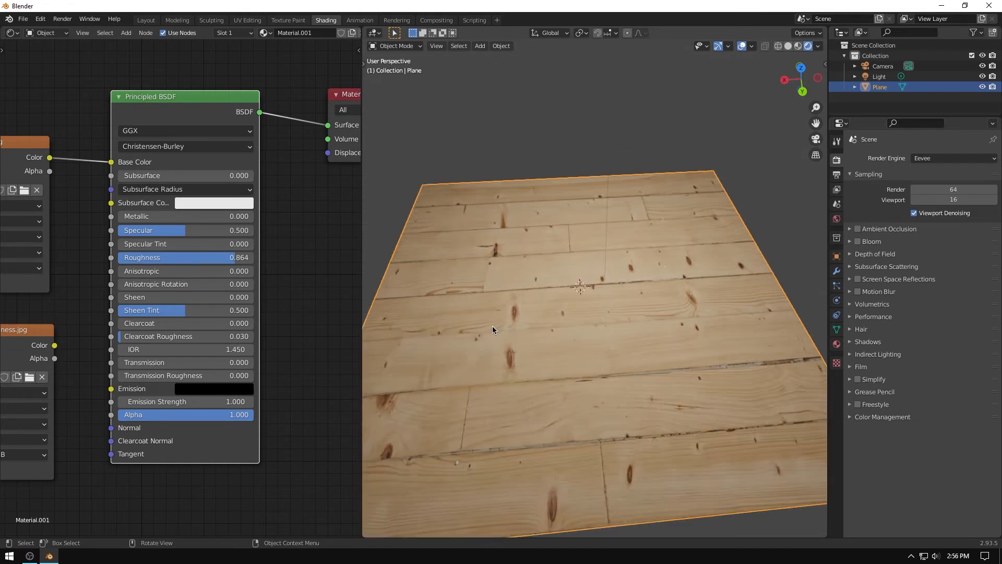
{"action": "middle_click_drag", "start_coordinate": [494, 325], "coordinate": [648, 302], "text": "shift"}
{"action": "scroll", "coordinate": [656, 300], "scroll_direction": "up", "scroll_amount": 2}
{"action": "middle_click_drag", "start_coordinate": [642, 338], "coordinate": [606, 348]}
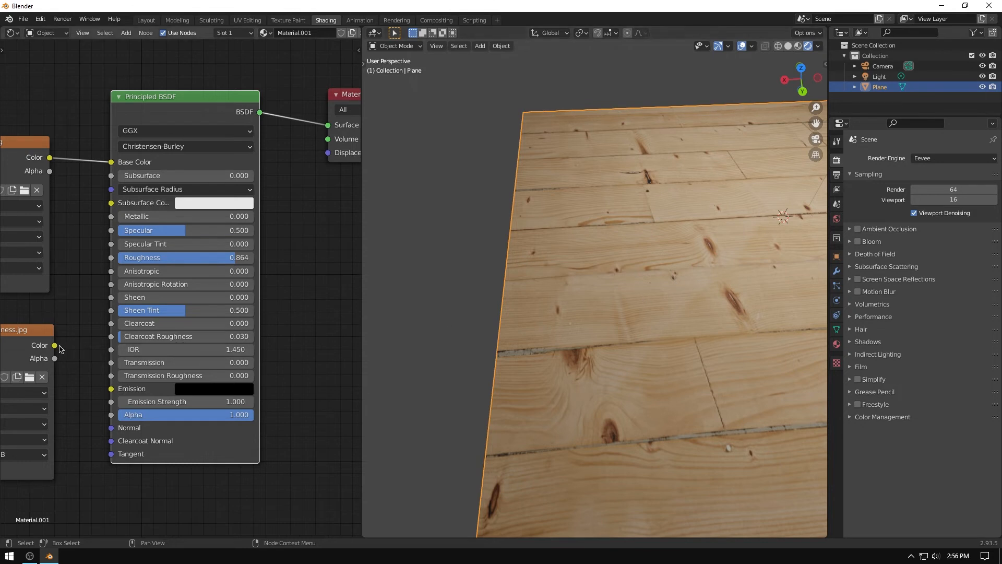
- Preview the roughness map directly on the Material Output's Surface, inspect the knots and plank gaps, and relink the Principled BSDF
{"action": "left_click_drag", "start_coordinate": [55, 345], "coordinate": [327, 125]}
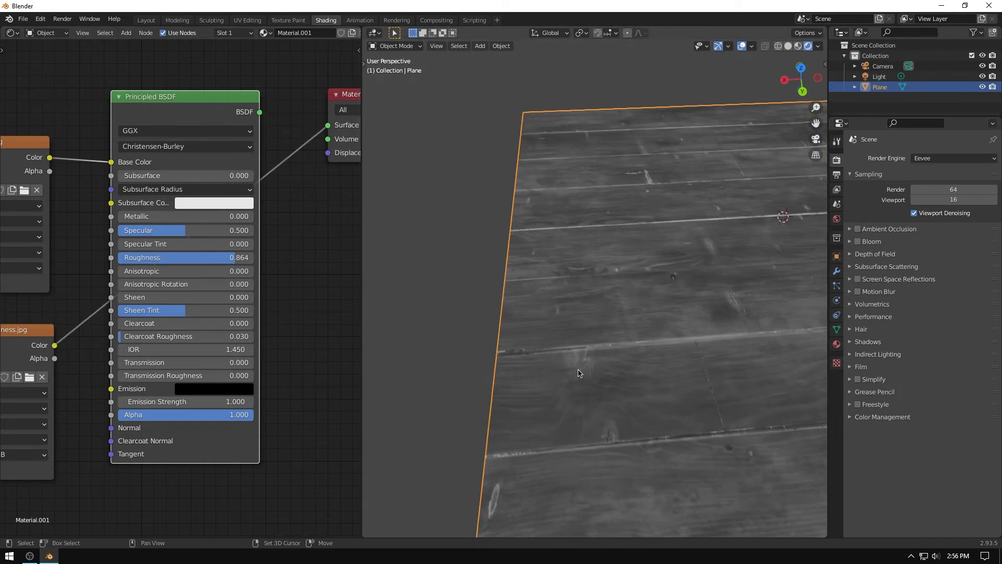
{"action": "middle_click_drag", "start_coordinate": [579, 371], "coordinate": [561, 343]}
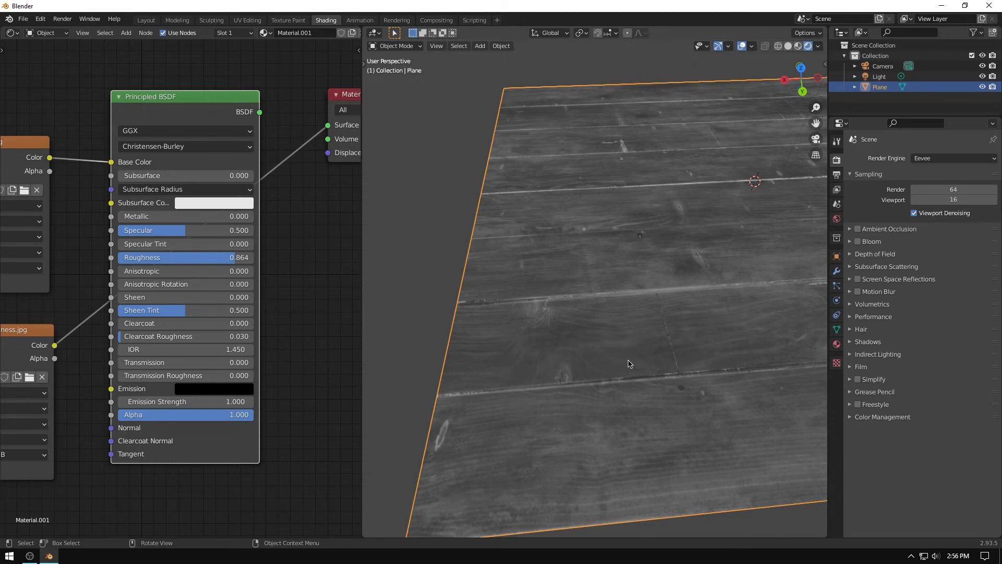
{"action": "left_click_drag", "start_coordinate": [265, 115], "coordinate": [326, 131]}
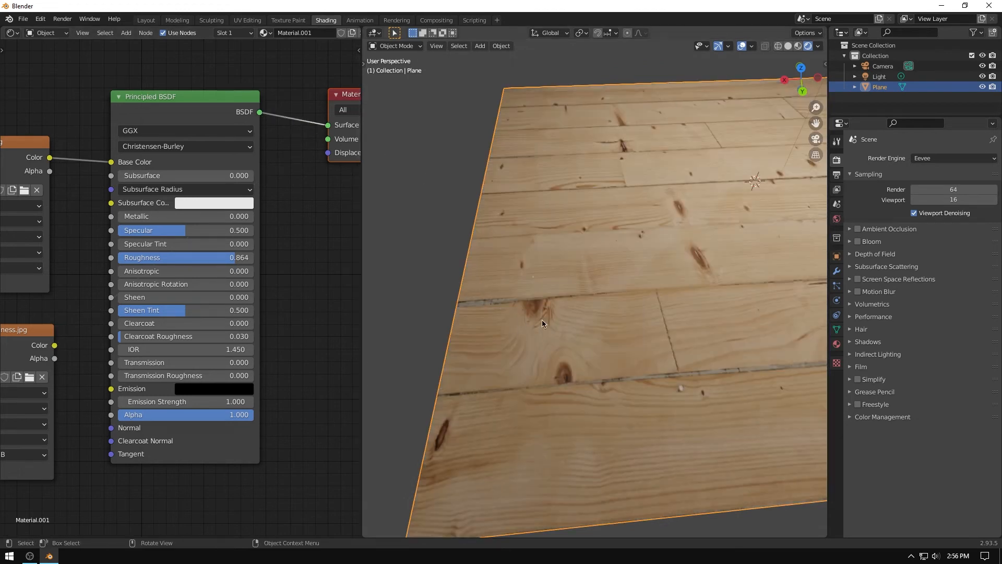
- Try the Principled BSDF's roughness at 1, 0.655 and 1 again while comparing the knots with the surrounding wood
{"action": "left_click_drag", "start_coordinate": [180, 261], "coordinate": [203, 260]}
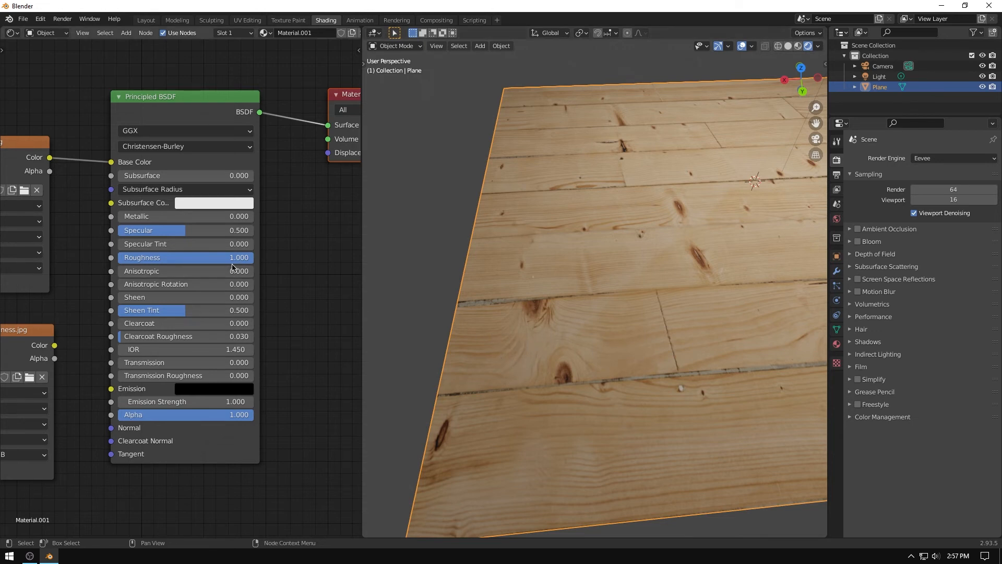
{"action": "left_click_drag", "start_coordinate": [230, 257], "coordinate": [191, 257]}
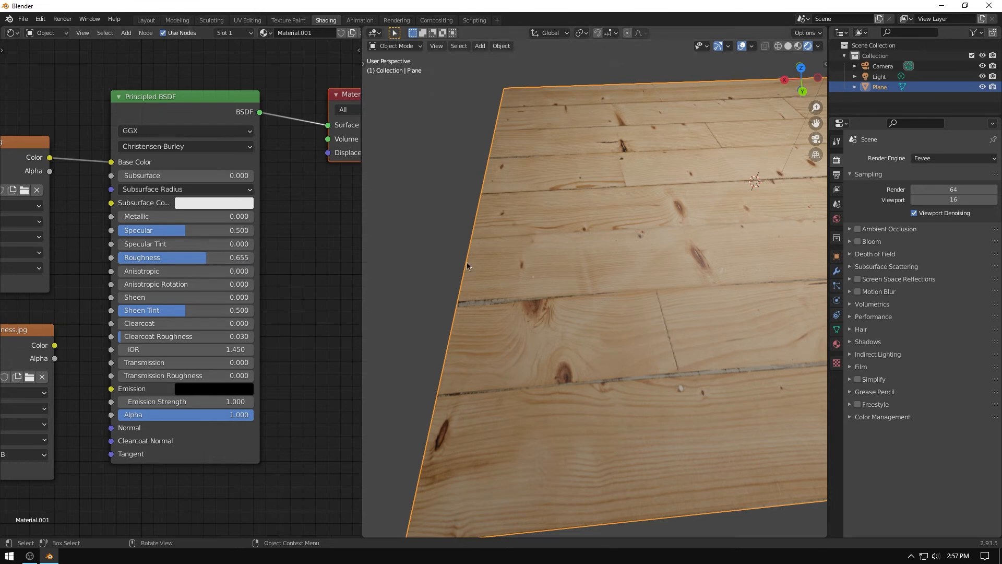
{"action": "middle_click_drag", "start_coordinate": [587, 301], "coordinate": [450, 294], "text": "shift"}
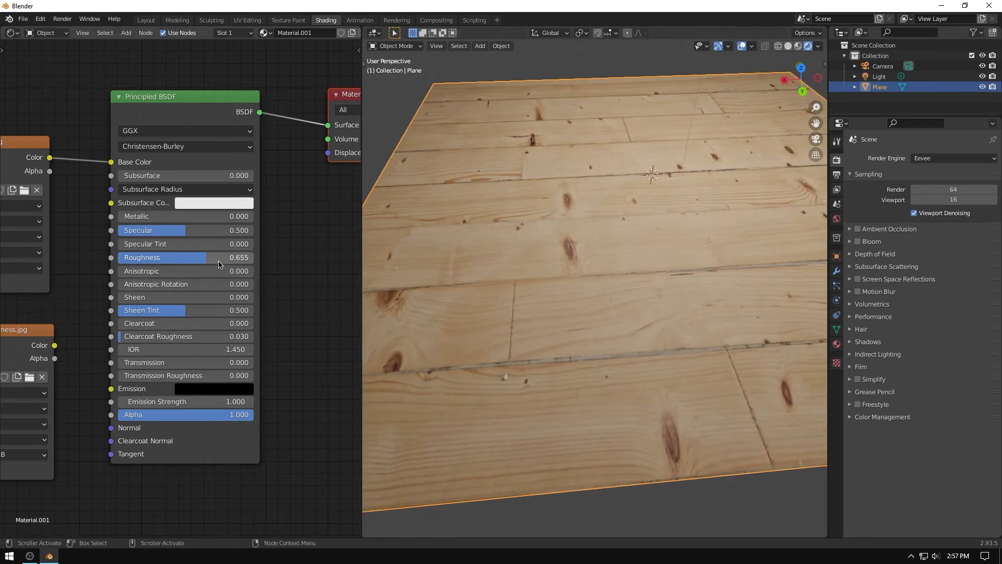
{"action": "left_click_drag", "start_coordinate": [217, 258], "coordinate": [254, 257]}
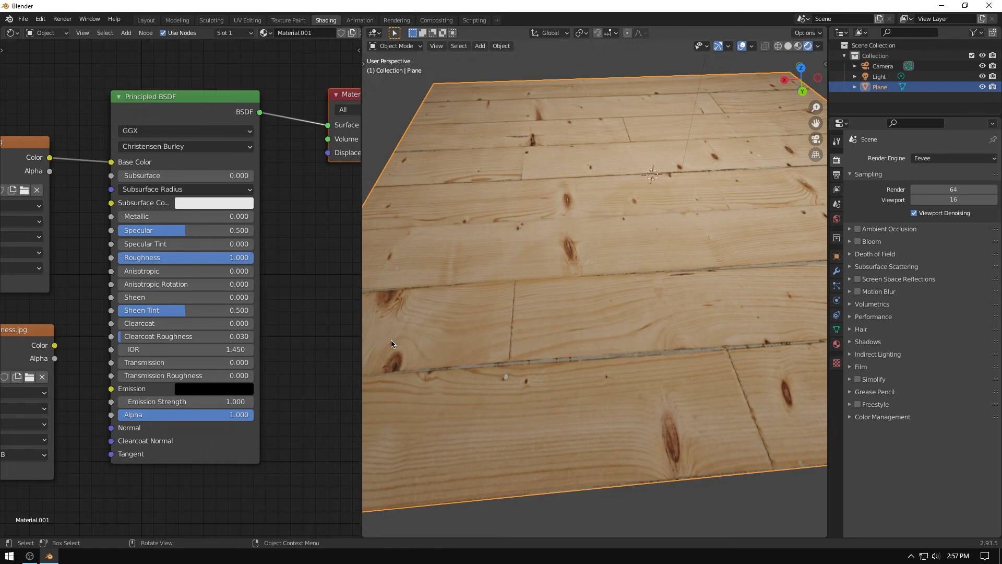
{"action": "middle_click_drag", "start_coordinate": [390, 340], "coordinate": [483, 325], "text": "shift"}
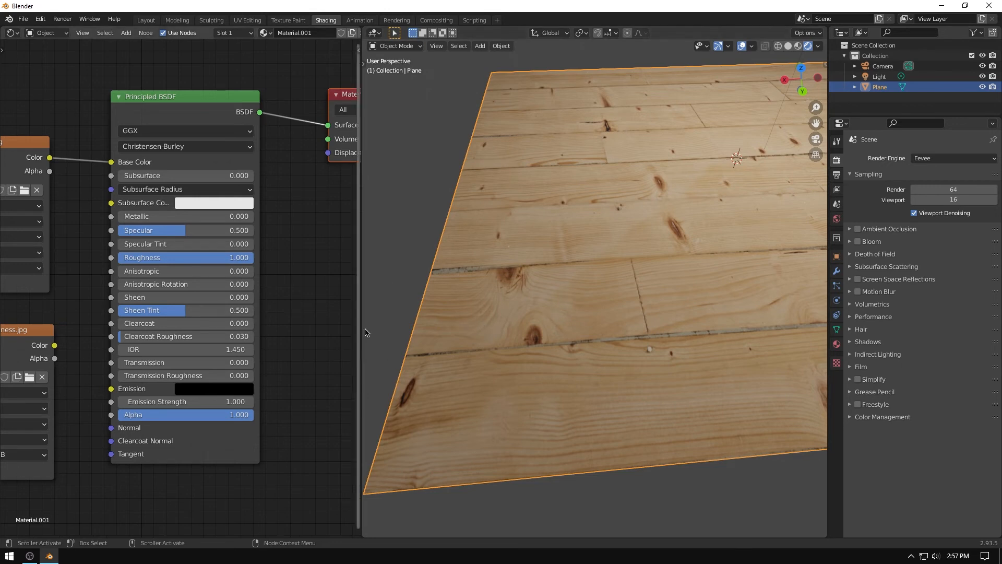
- Set the Principled BSDF's roughness to 0 and view the light's reflection on the planks
{"action": "mouse_move", "coordinate": [252, 258]}
{"action": "left_mouse_down"}
{"action": "mouse_move", "coordinate": [237, 258]}
{"action": "mouse_move", "coordinate": [280, 266]}
{"action": "left_mouse_up"}
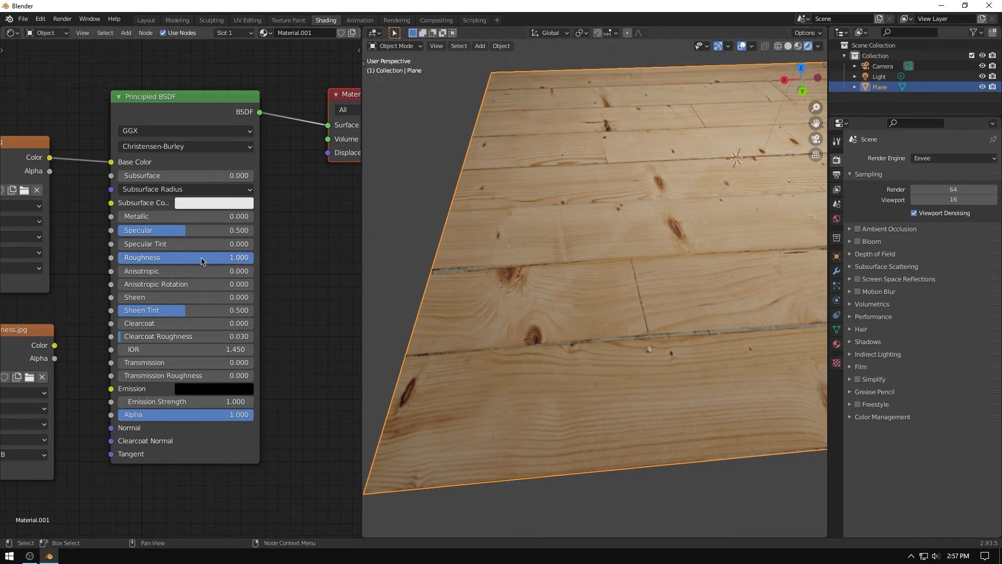
{"action": "left_click_drag", "start_coordinate": [205, 260], "coordinate": [118, 261]}
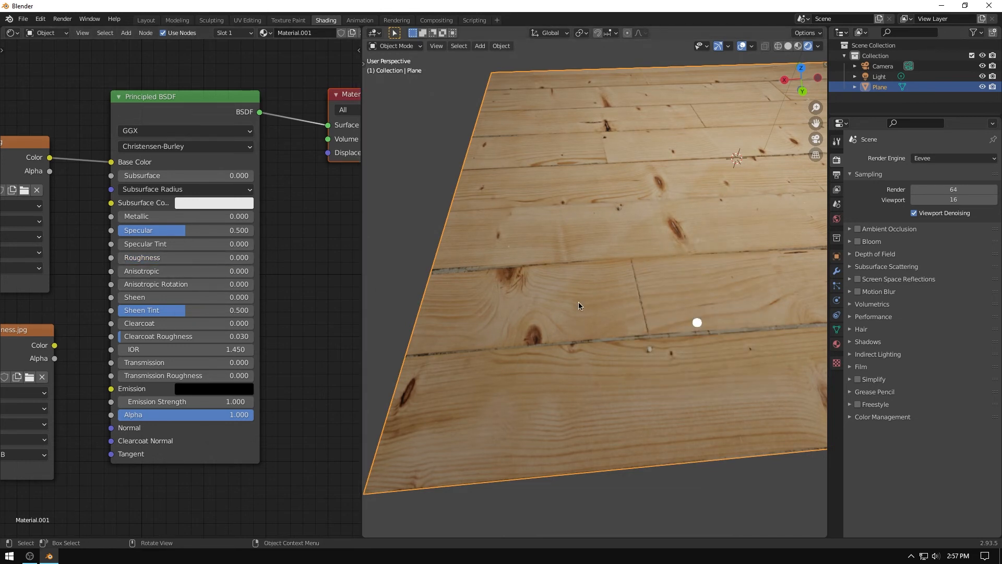
{"action": "middle_click_drag", "start_coordinate": [624, 178], "coordinate": [584, 192], "text": "shift"}
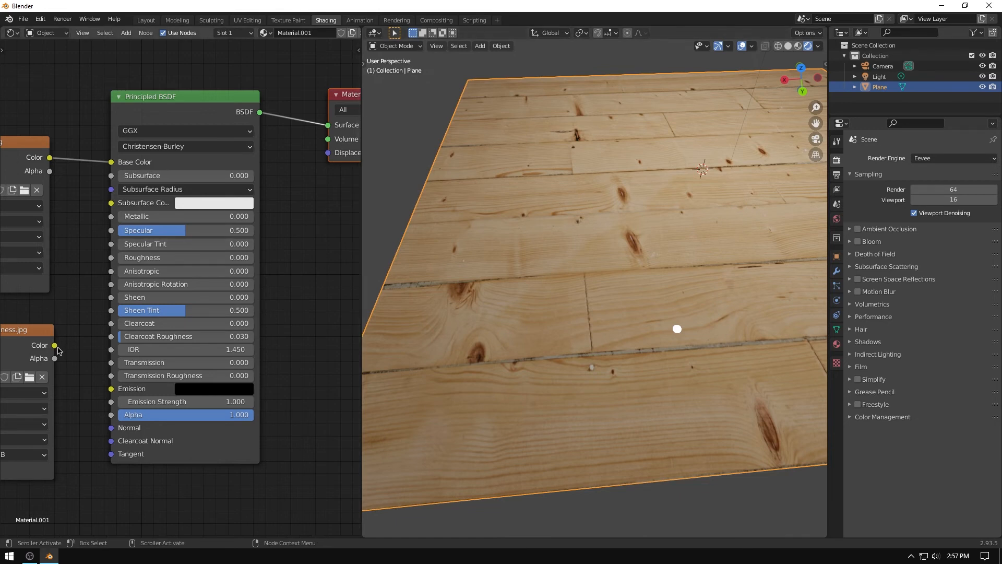
- Show the roughness map on the Material Output's Surface once more and restore the Principled BSDF link
{"action": "left_click_drag", "start_coordinate": [56, 345], "coordinate": [328, 124]}
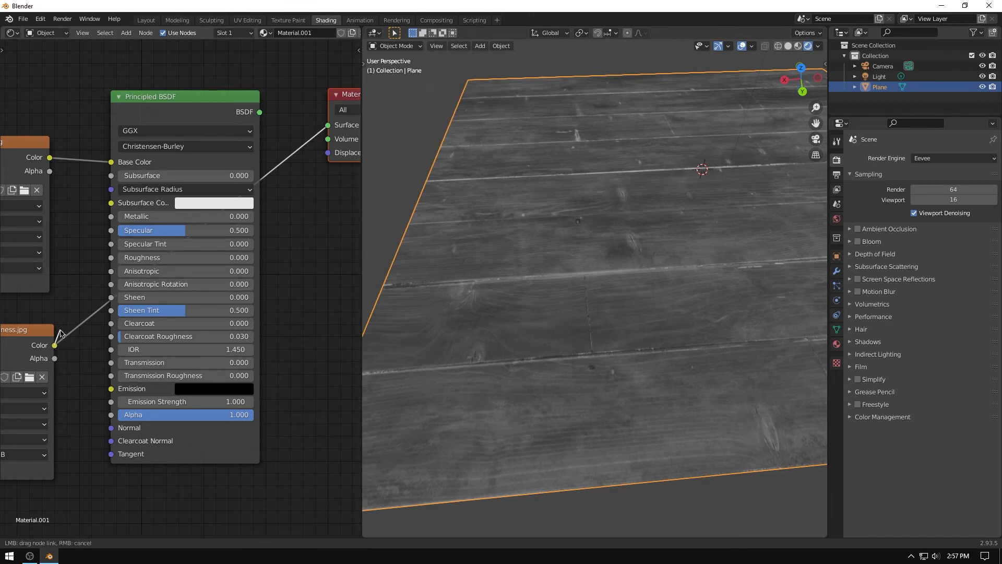
{"action": "left_click_drag", "start_coordinate": [260, 112], "coordinate": [327, 124]}
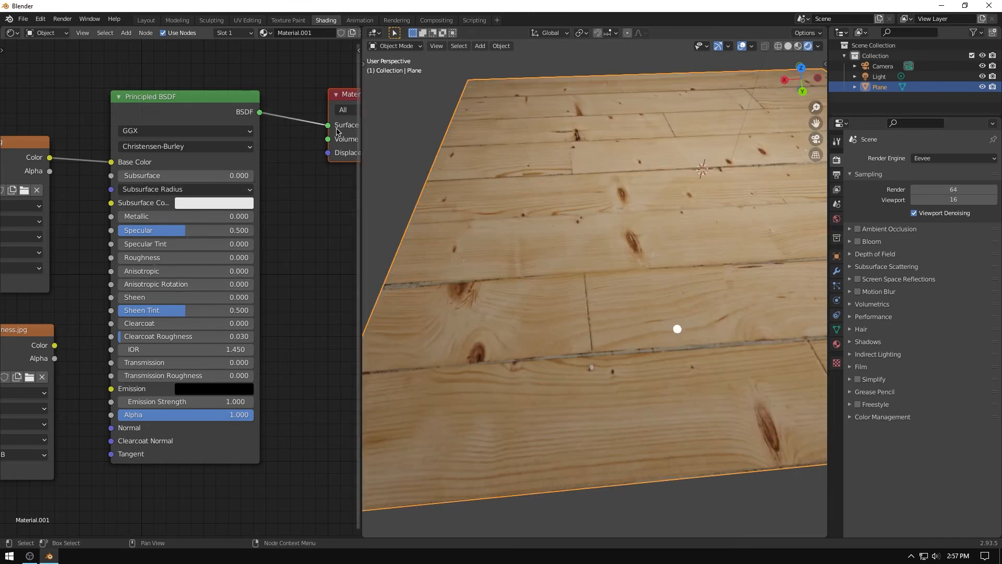
- Connect the Color output of WoodFloor044_2K_Roughness.jpg to the Principled BSDF's Roughness input and view the whole plane
{"action": "middle_click_drag", "start_coordinate": [84, 311], "coordinate": [105, 300]}
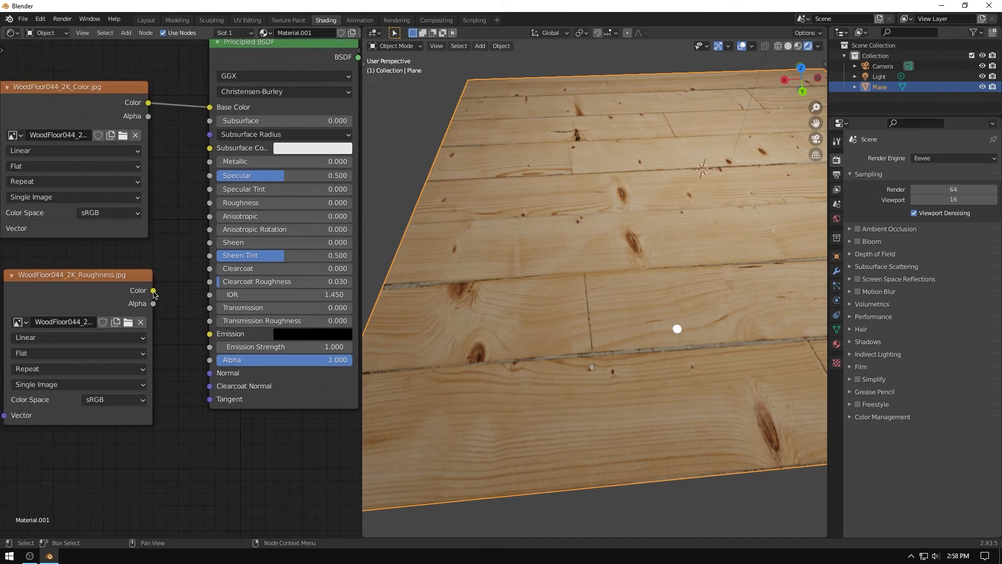
{"action": "left_click_drag", "start_coordinate": [152, 291], "coordinate": [209, 203]}
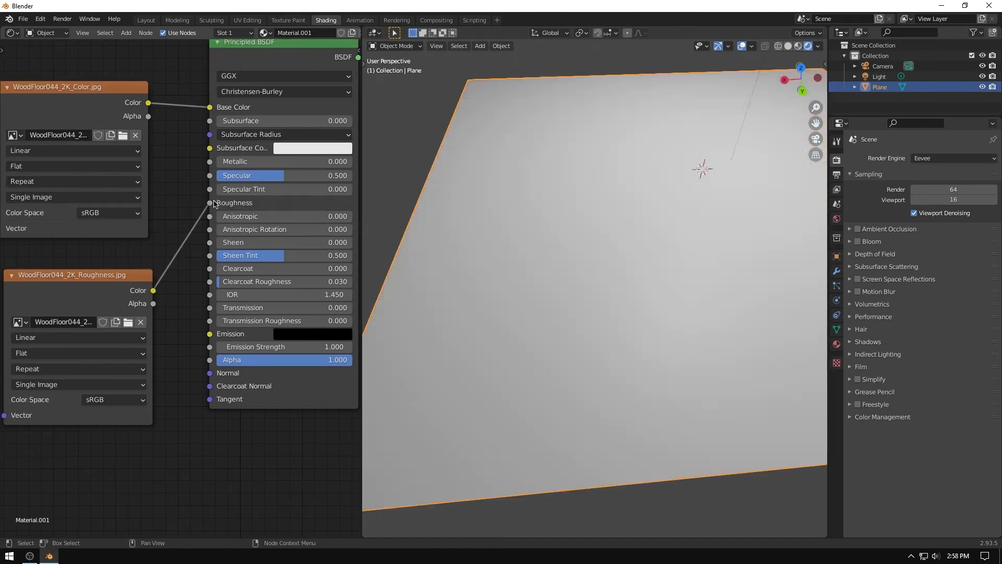
{"action": "scroll", "coordinate": [568, 278], "scroll_direction": "down", "scroll_amount": 3}
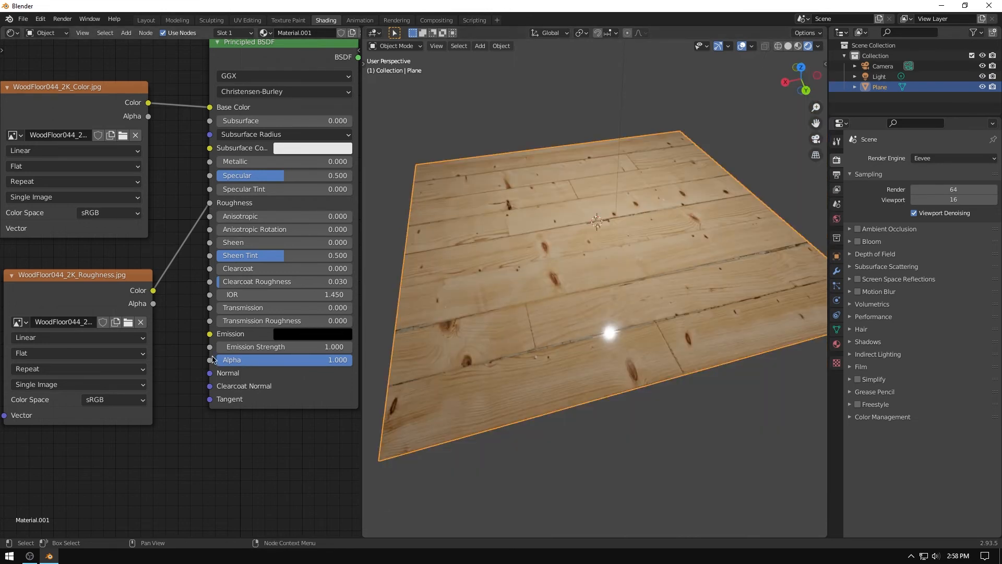
- Set the color space of the WoodFloor044_2K_Roughness.jpg texture to Non-Color
{"action": "middle_click_drag", "start_coordinate": [182, 361], "coordinate": [255, 332]}
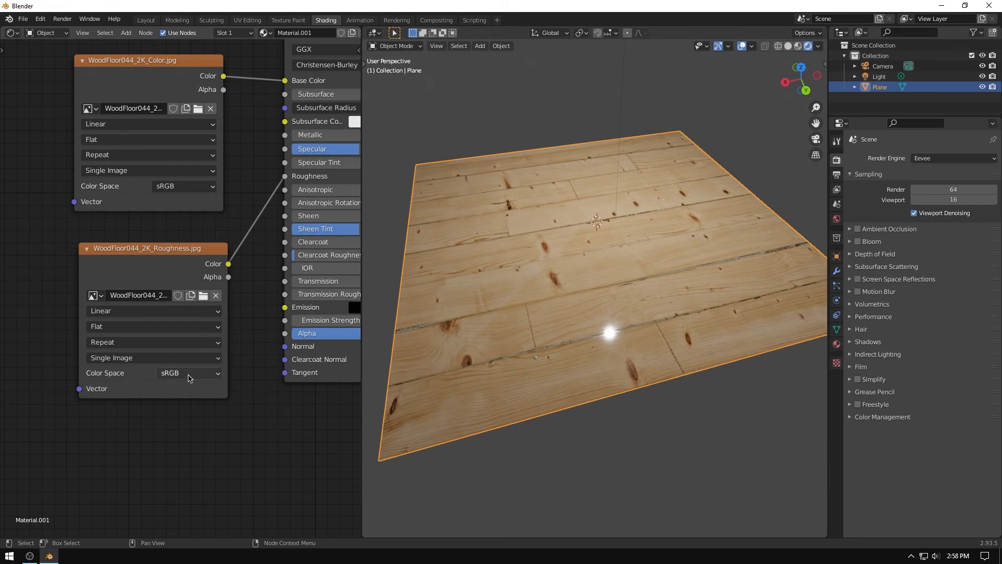
{"action": "left_click", "coordinate": [204, 378]}
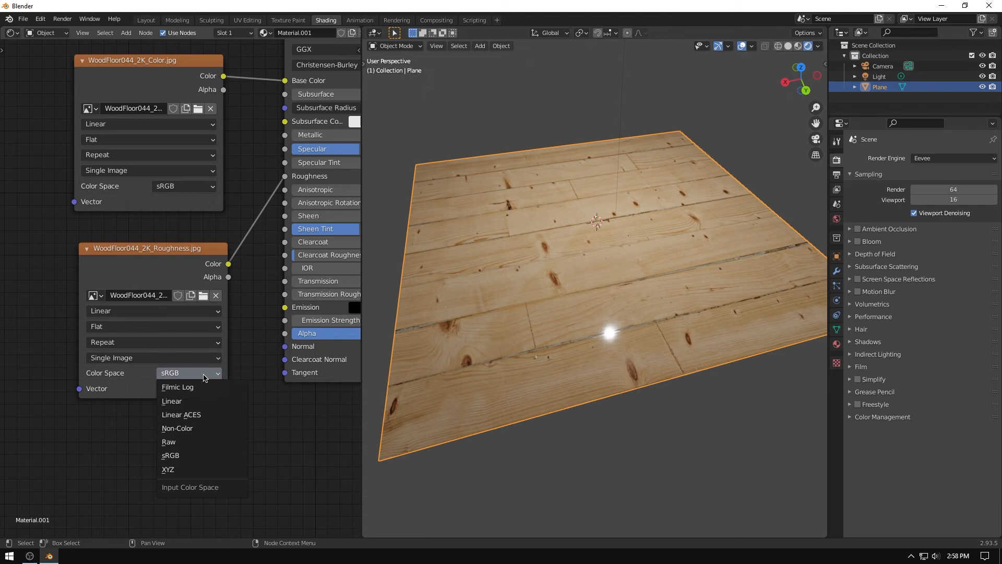
{"action": "left_click", "coordinate": [182, 429]}
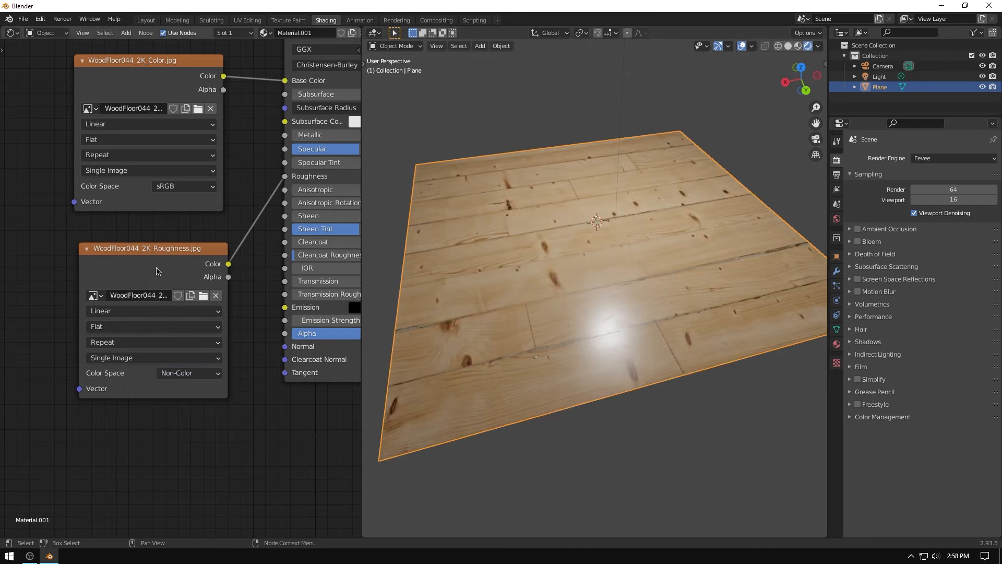
- Move the roughness texture node up directly beneath the color texture node and select the color texture node
{"action": "left_click_drag", "start_coordinate": [156, 266], "coordinate": [149, 245]}
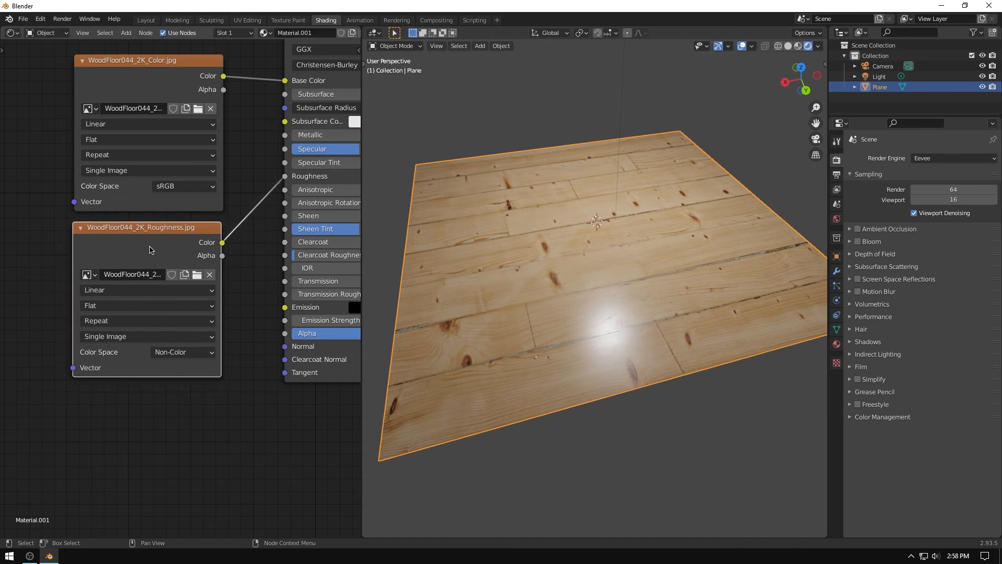
{"action": "middle_click_drag", "start_coordinate": [249, 181], "coordinate": [259, 238]}
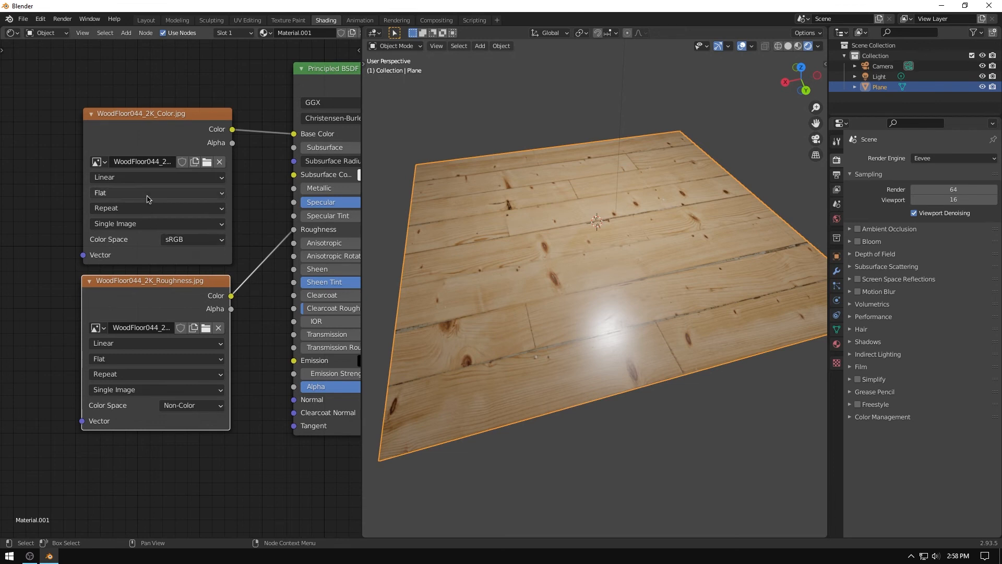
{"action": "left_click", "coordinate": [143, 139]}
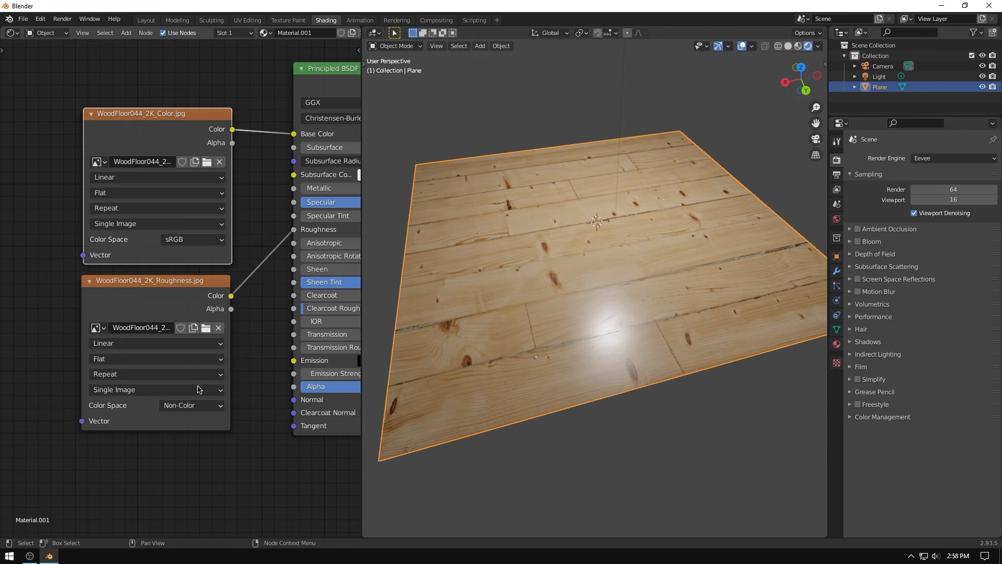
{"action": "left_click", "coordinate": [194, 406]}
- Examine the light's highlight across the wood floor from several angles and distances
{"action": "middle_click_drag", "start_coordinate": [458, 261], "coordinate": [487, 253]}
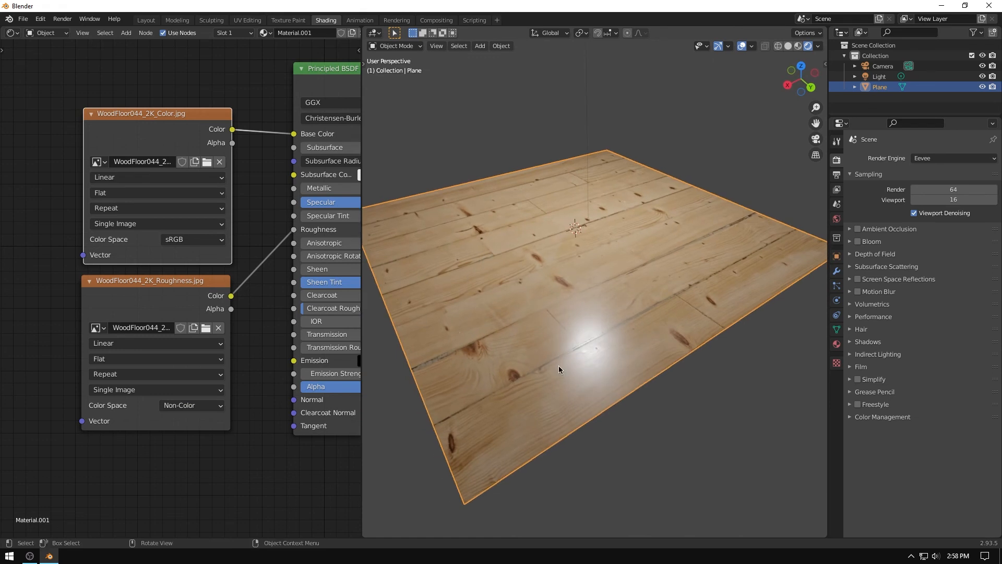
{"action": "scroll", "coordinate": [620, 318], "scroll_direction": "up", "scroll_amount": 2}
{"action": "scroll", "coordinate": [624, 305], "scroll_direction": "up", "scroll_amount": 3}
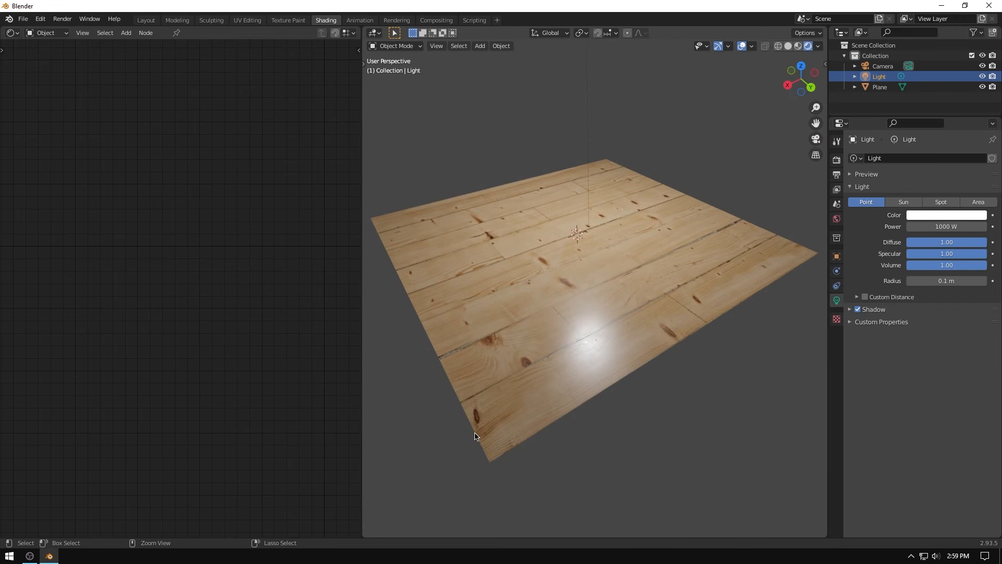
{"action": "middle_click_drag", "start_coordinate": [595, 360], "coordinate": [608, 380]}
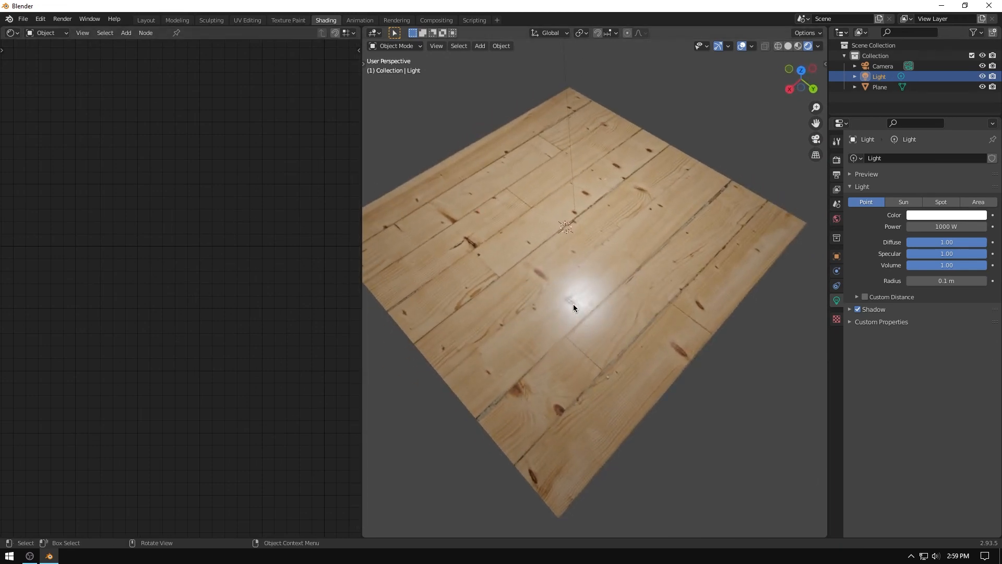
{"action": "middle_click_drag", "start_coordinate": [555, 306], "coordinate": [568, 324]}
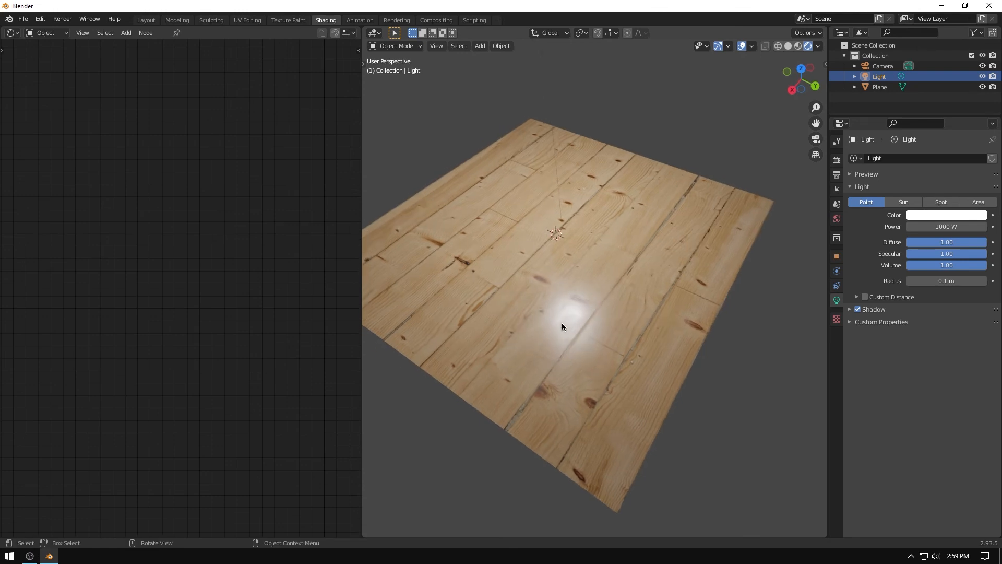
- Disconnect the roughness map from the plane's Principled BSDF and set its roughness to 1
{"action": "left_click", "coordinate": [581, 247]}
{"action": "middle_click_drag", "start_coordinate": [167, 282], "coordinate": [115, 280]}
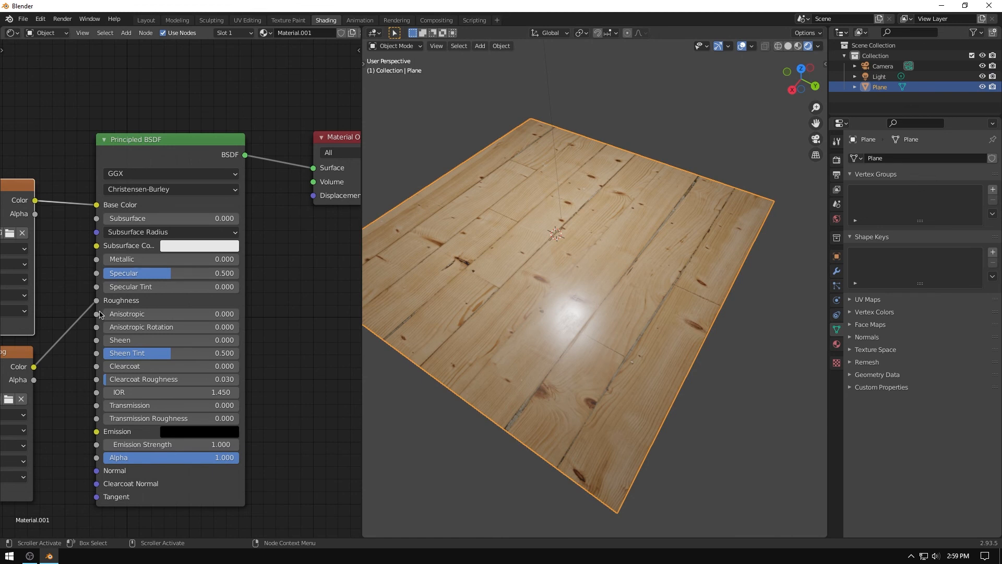
{"action": "left_click_drag", "start_coordinate": [97, 300], "coordinate": [75, 304]}
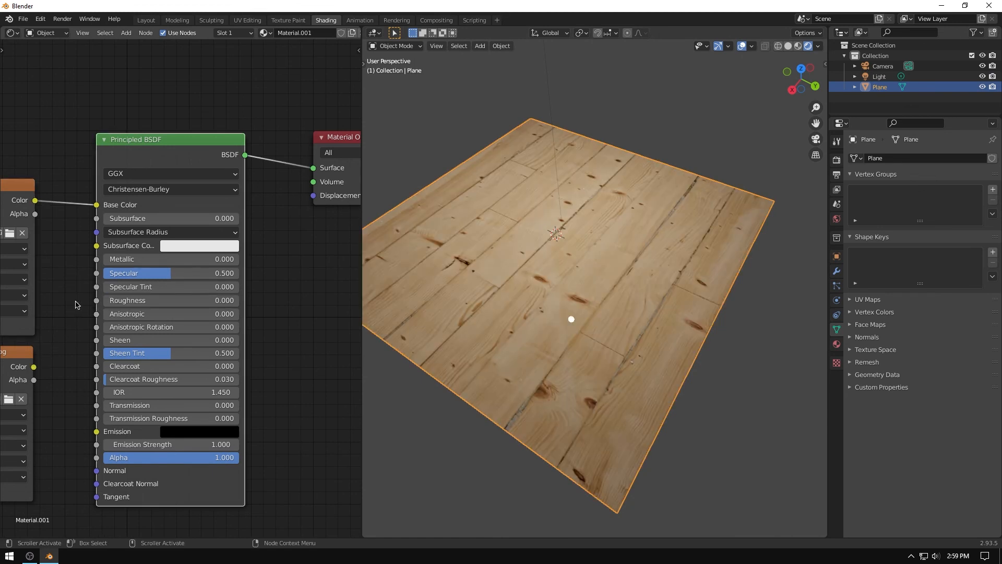
{"action": "left_click", "coordinate": [156, 300]}
{"action": "type", "text": "1"}
{"action": "key", "text": "Return"}
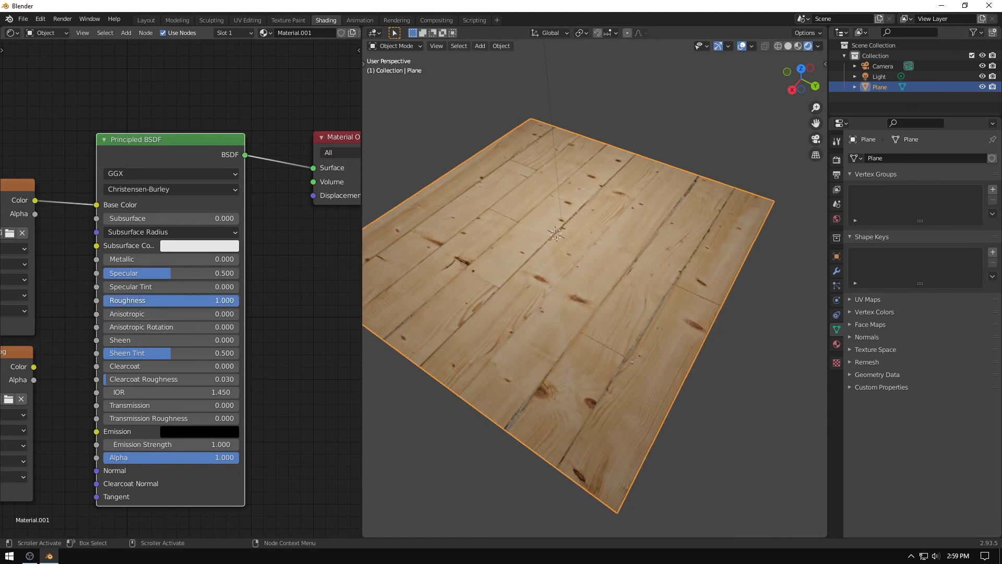
- Set the Principled BSDF's uniform roughness to 0.5 for the wood floor
{"action": "left_click_drag", "start_coordinate": [214, 302], "coordinate": [187, 302]}
{"action": "left_click", "coordinate": [212, 300]}
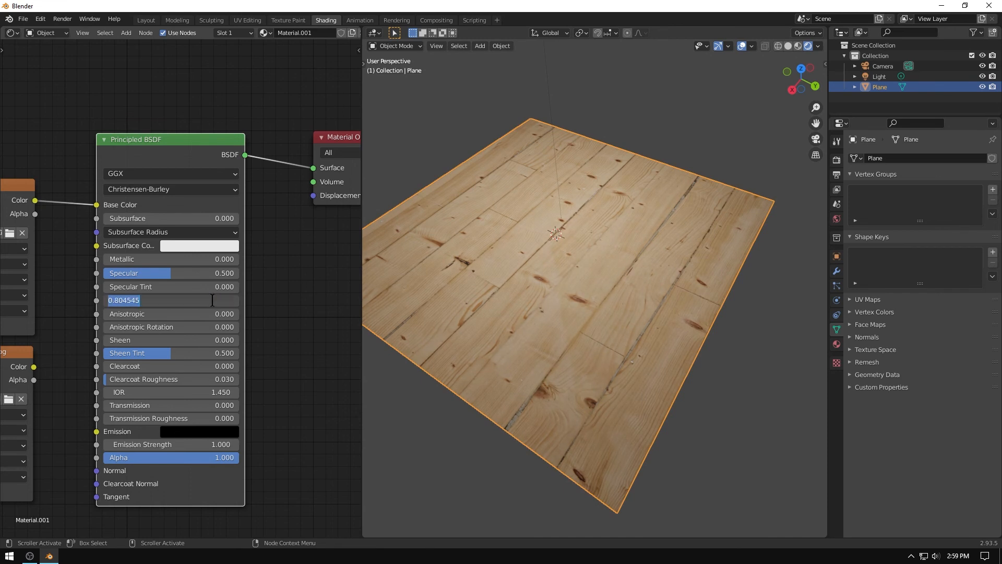
{"action": "type", "text": "0.5"}
{"action": "key", "text": "Return"}
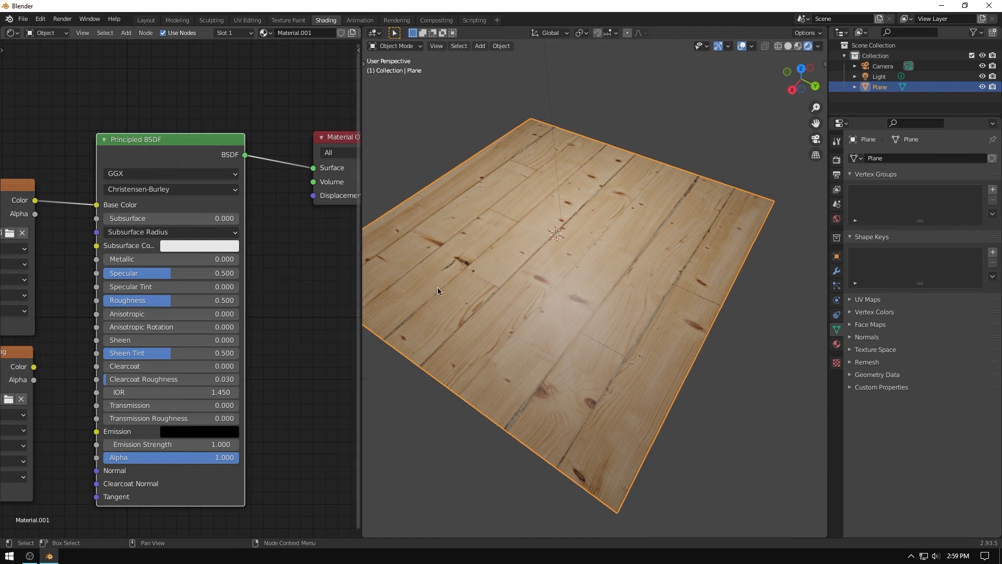
- Reconnect the color output of the WoodFloor044_2K_Roughness.jpg texture to the roughness input of the Principled BSDF
{"action": "middle_click_drag", "start_coordinate": [268, 296], "coordinate": [347, 286]}
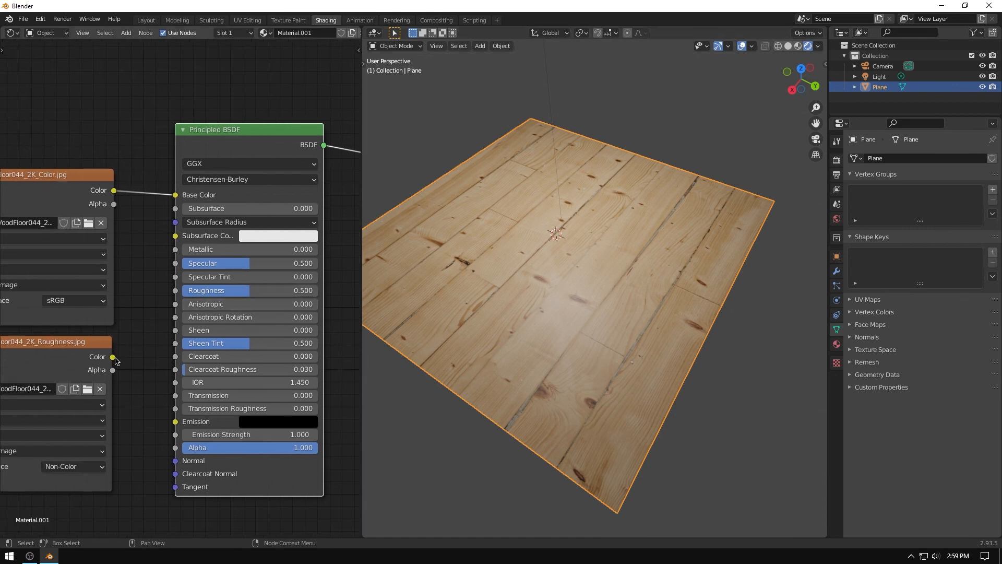
{"action": "left_click_drag", "start_coordinate": [116, 347], "coordinate": [164, 300]}
{"action": "left_click_drag", "start_coordinate": [112, 356], "coordinate": [172, 294]}
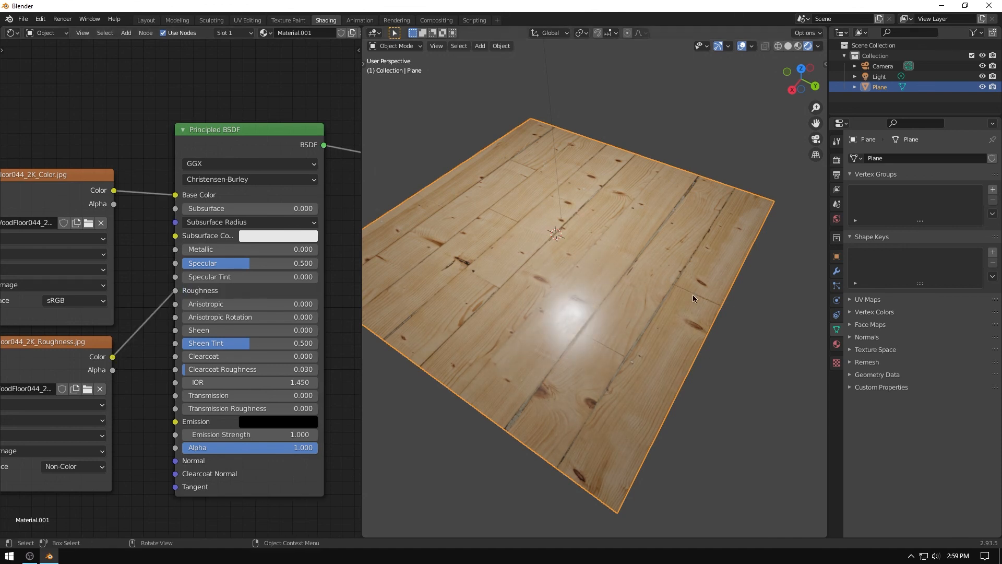
- Move the point light around above the wood floor, place it over the plane's far side, and inspect its highlight up close
{"action": "scroll", "coordinate": [592, 302], "scroll_direction": "down", "scroll_amount": 2}
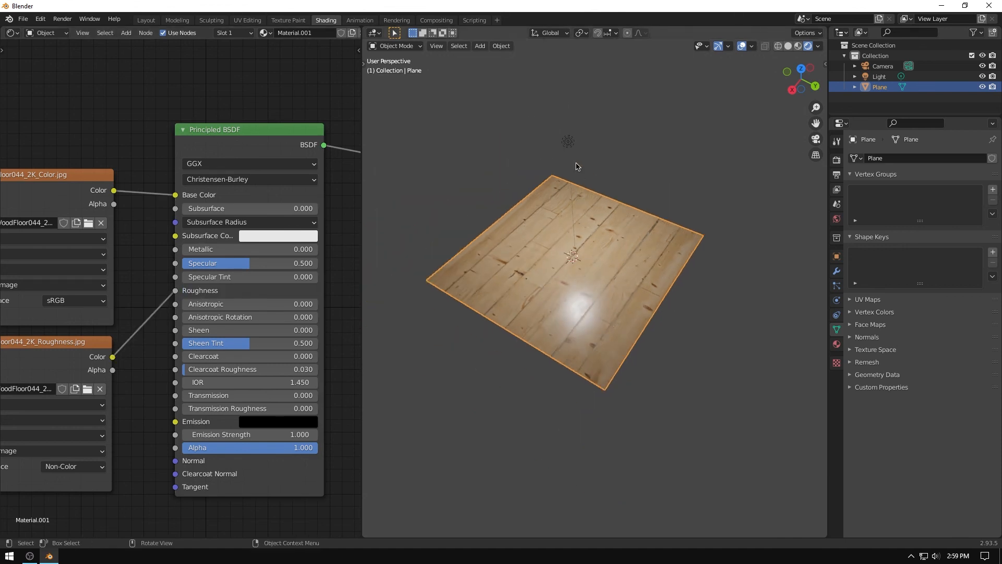
{"action": "left_click", "coordinate": [571, 146]}
{"action": "key", "text": "g"}
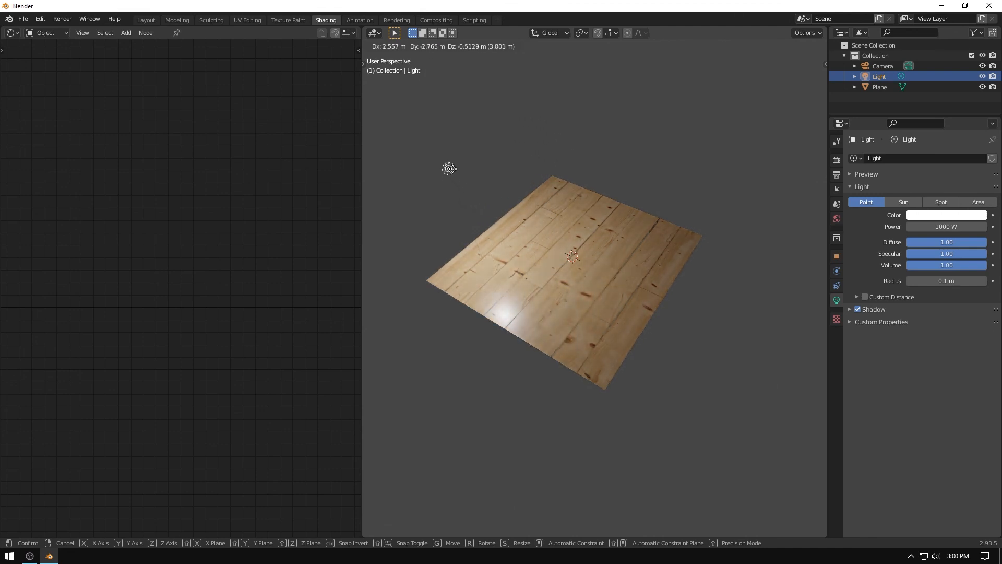
{"action": "left_click", "coordinate": [580, 140]}
{"action": "mouse_move", "coordinate": [622, 202]}
{"action": "middle_mouse_down"}
{"action": "mouse_move", "coordinate": [637, 179]}
{"action": "mouse_move", "coordinate": [622, 196]}
{"action": "middle_mouse_up"}
{"action": "scroll", "coordinate": [622, 196], "scroll_direction": "up", "scroll_amount": 2}
{"action": "scroll", "coordinate": [621, 195], "scroll_direction": "up", "scroll_amount": 2}
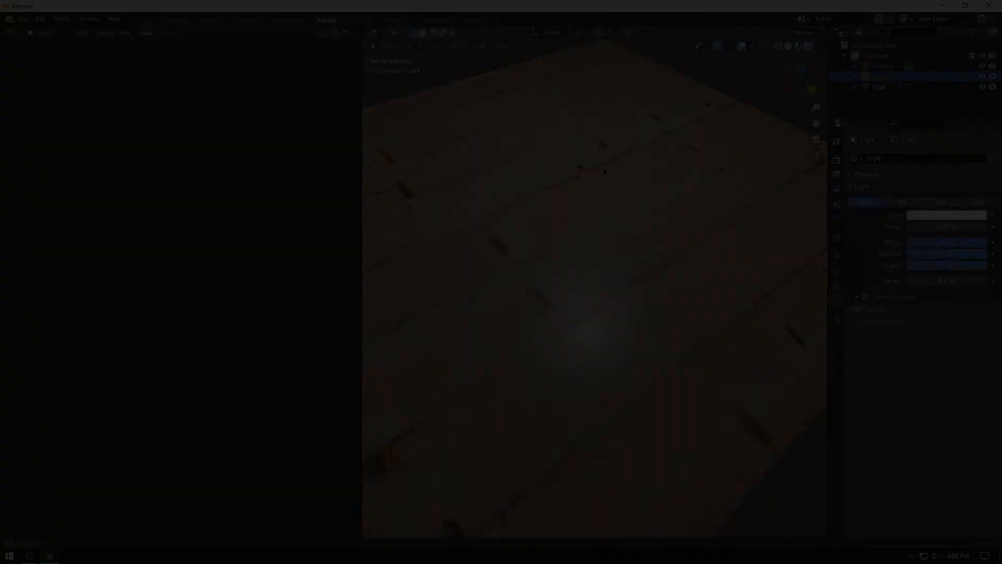